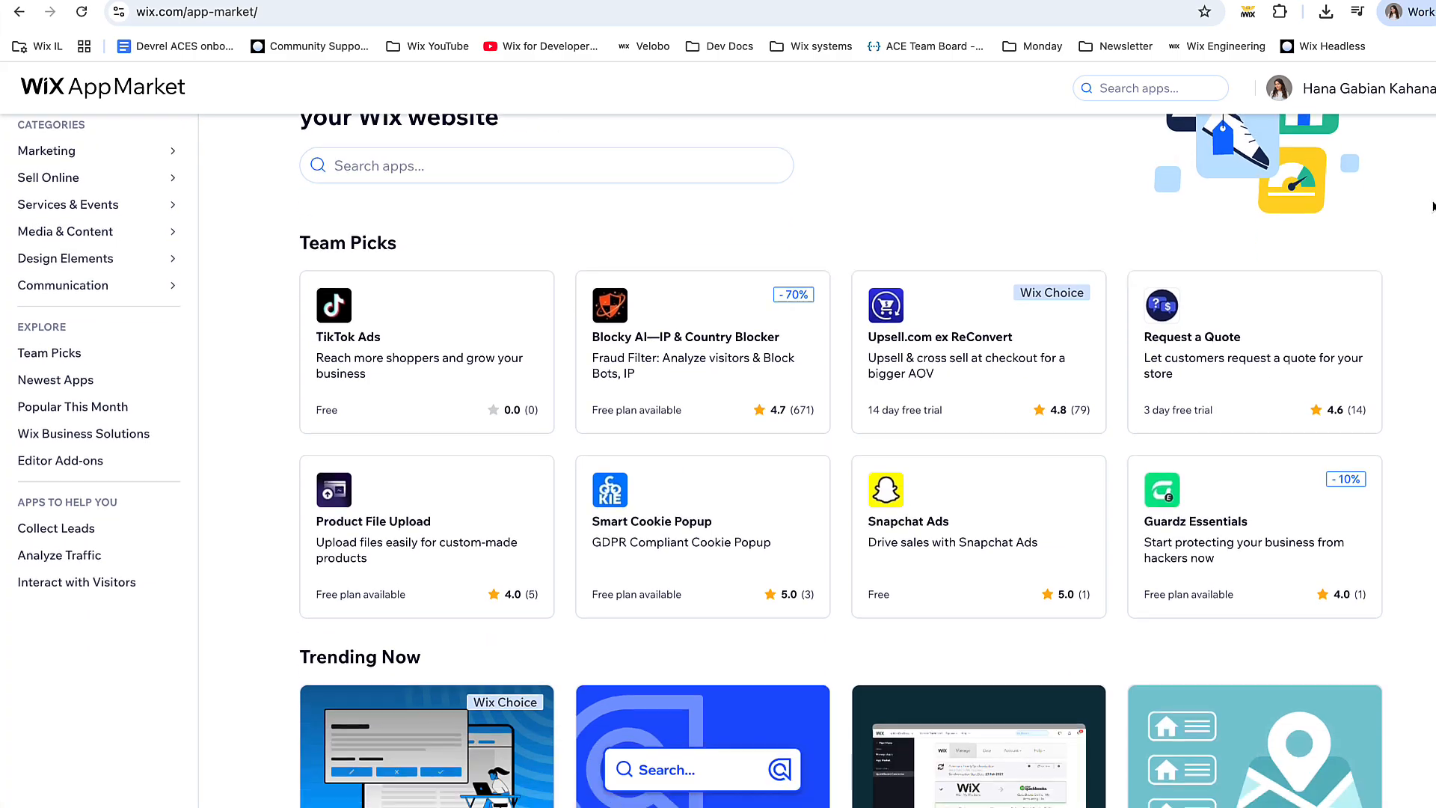
- Browse the App Market and the Usercentrics for Wix page, then begin the App Market submission
scroll(1433, 206, "down", 8)
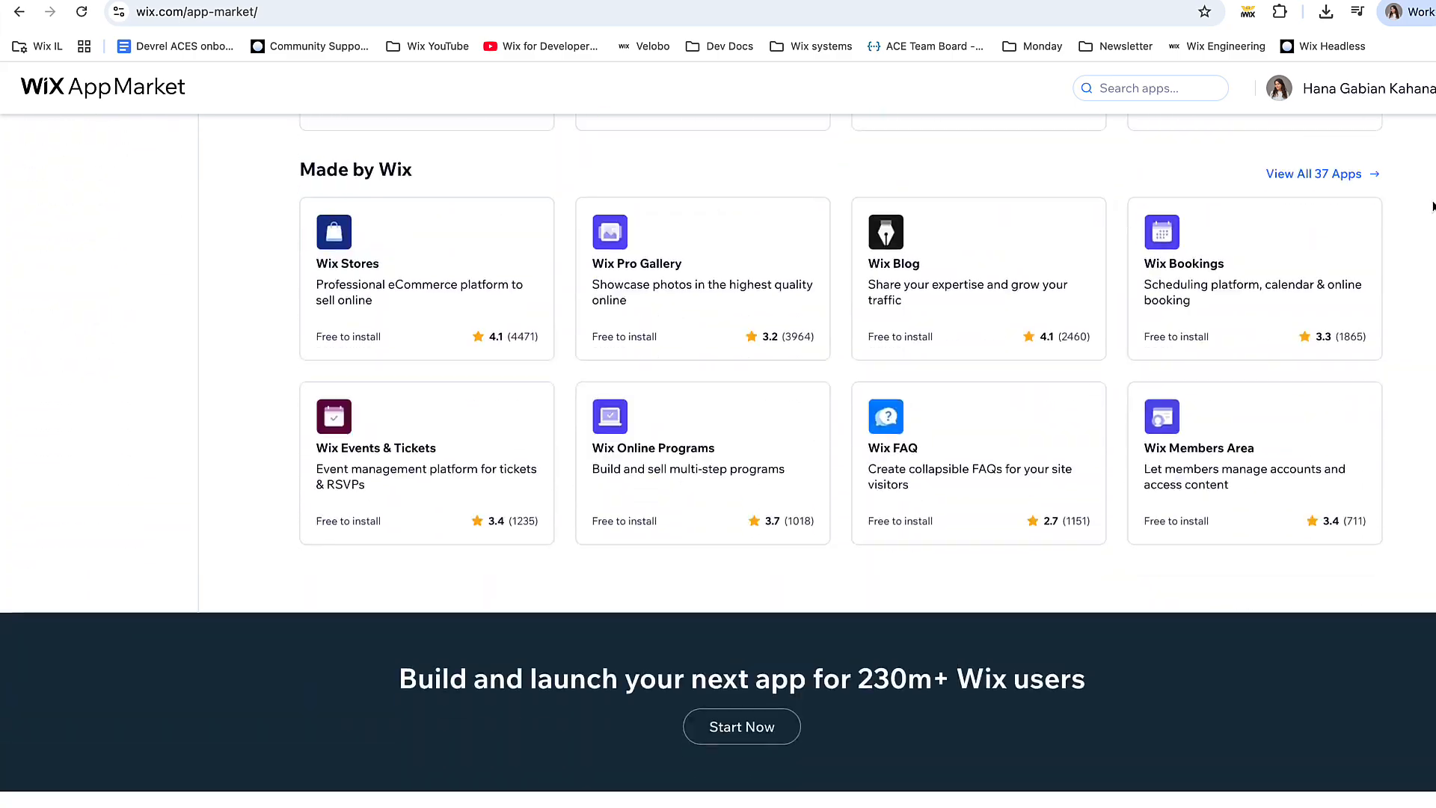
scroll(1433, 206, "up", 15)
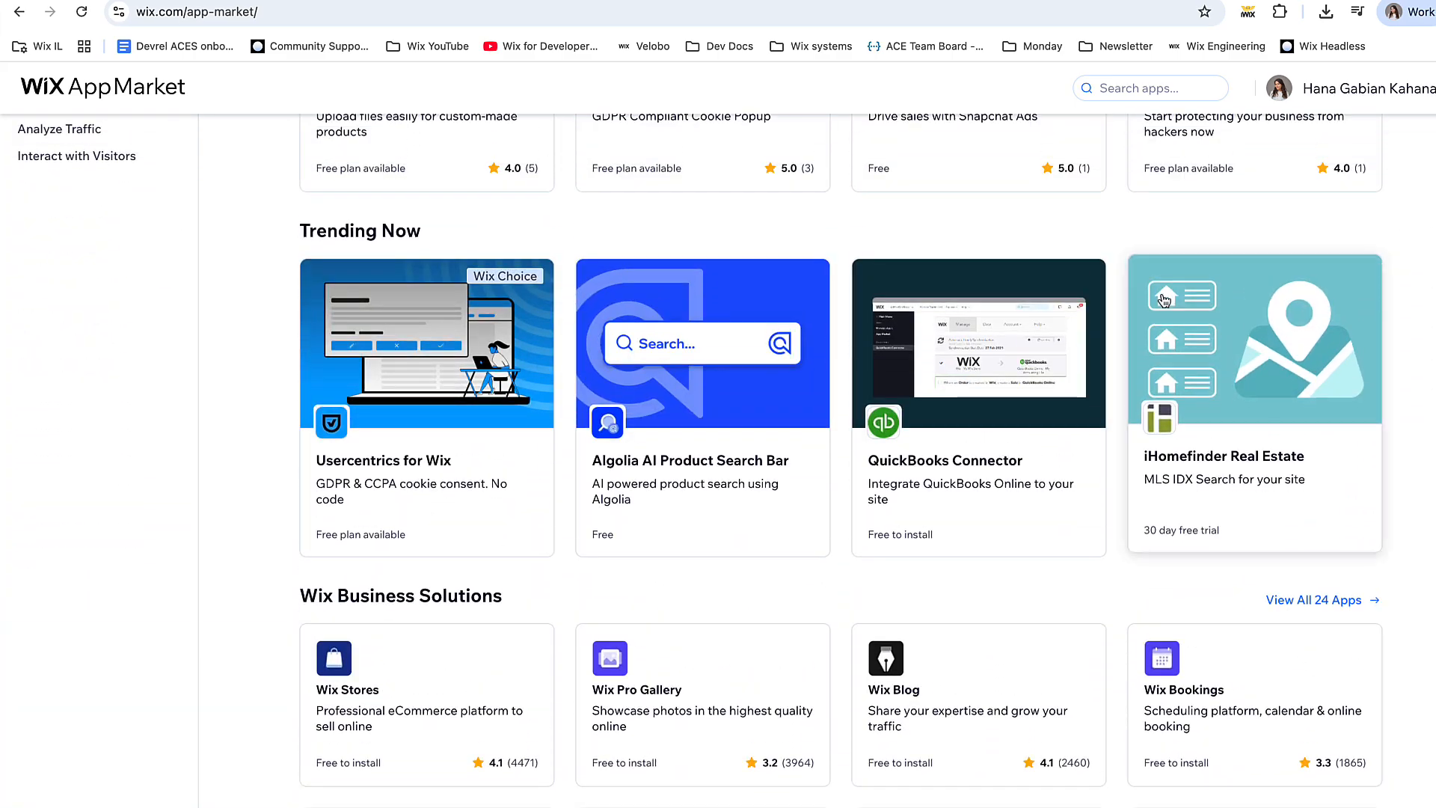
left_click(509, 442)
scroll(841, 463, "down", 15)
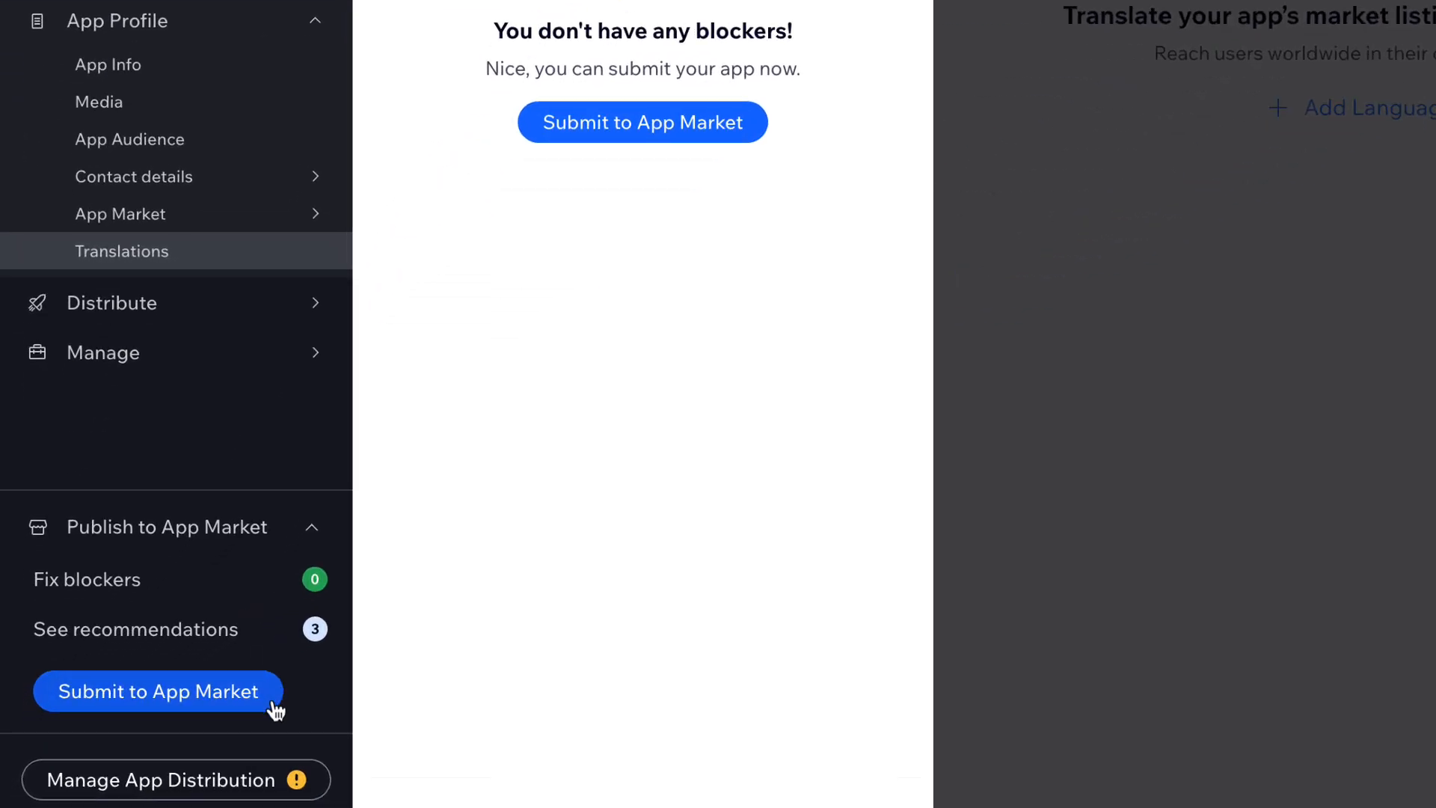
left_click(272, 704)
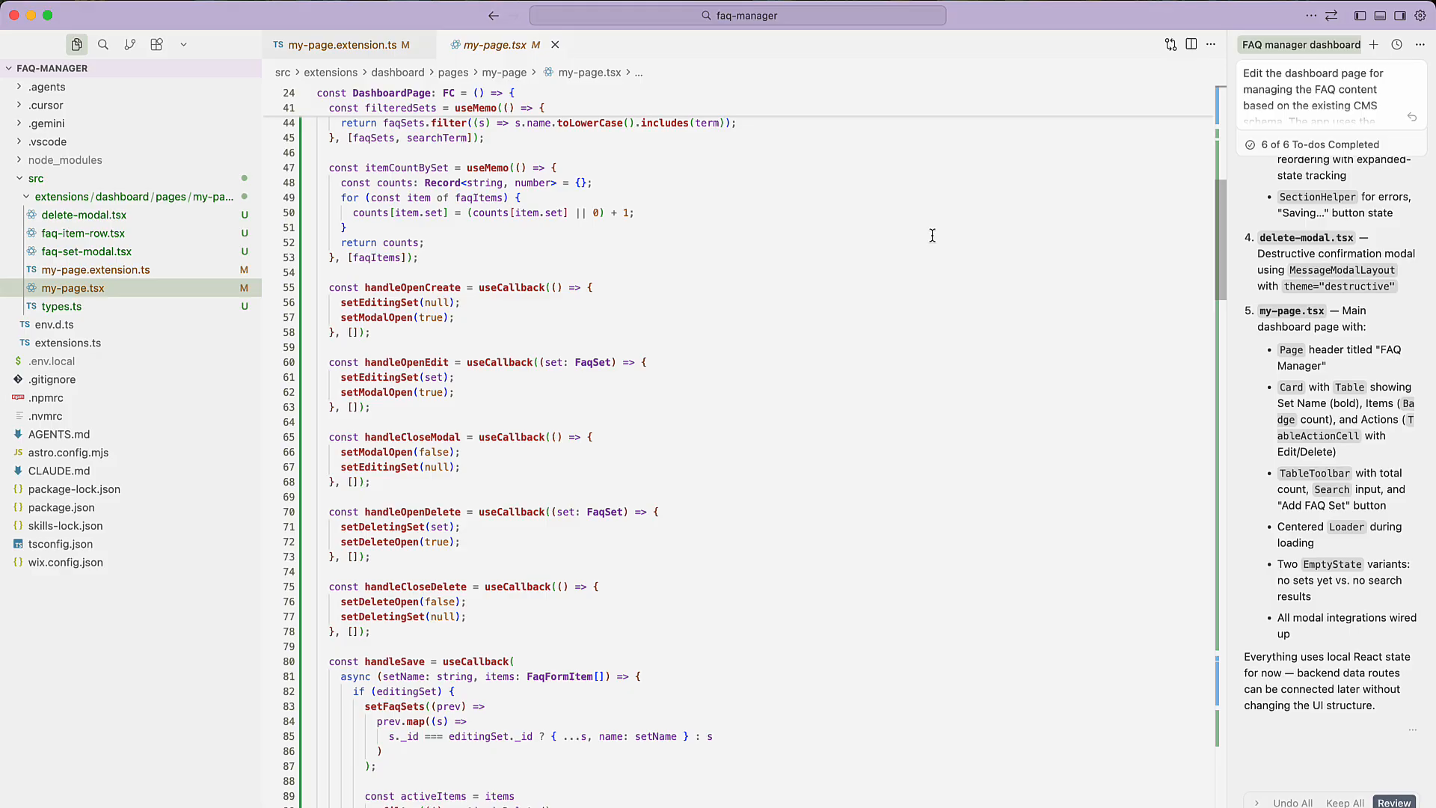
scroll(932, 236, "up", 10)
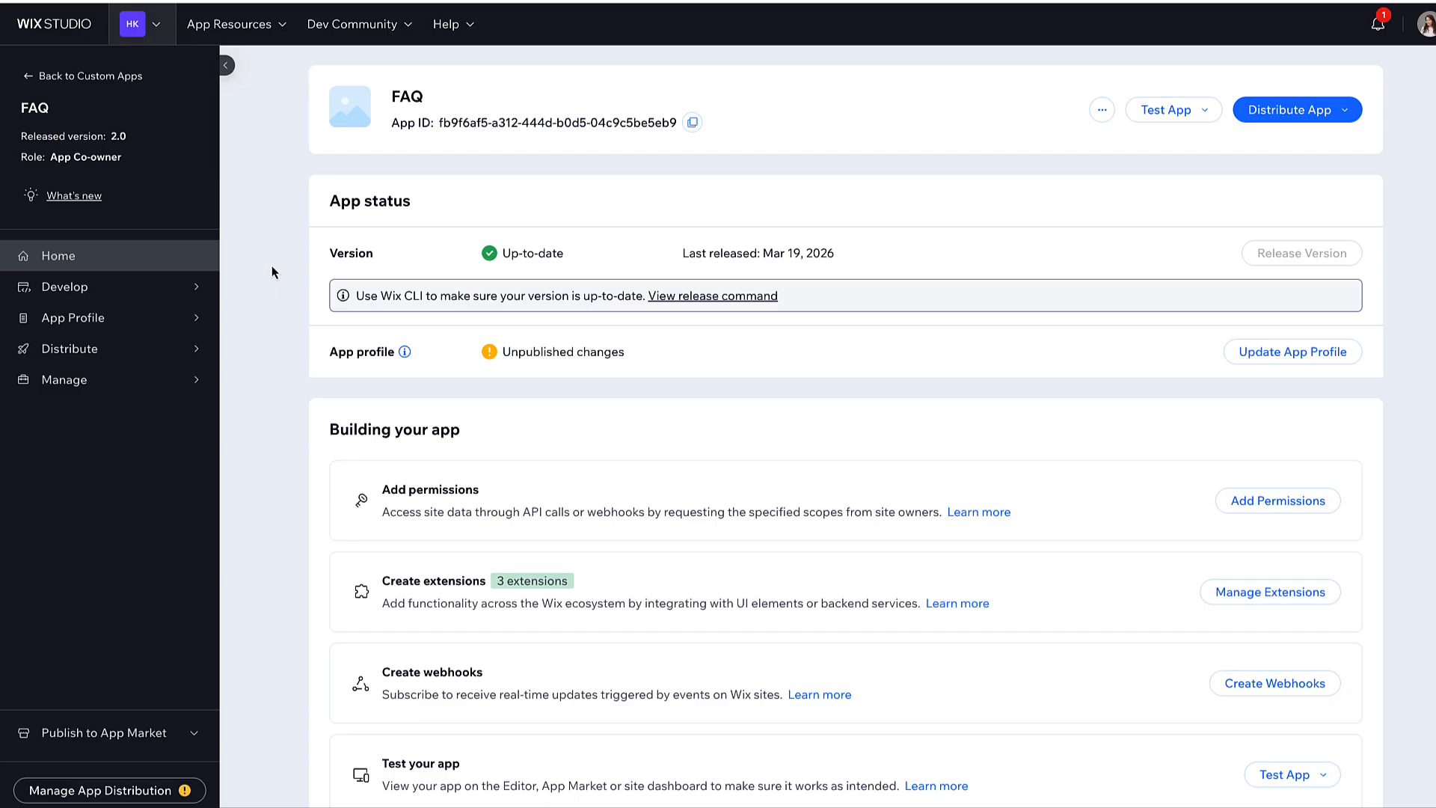
- In App Info, name the app FAQ Manager with teaser 'Easily manage and display FAQs on your site'
mouse_move(196, 322)
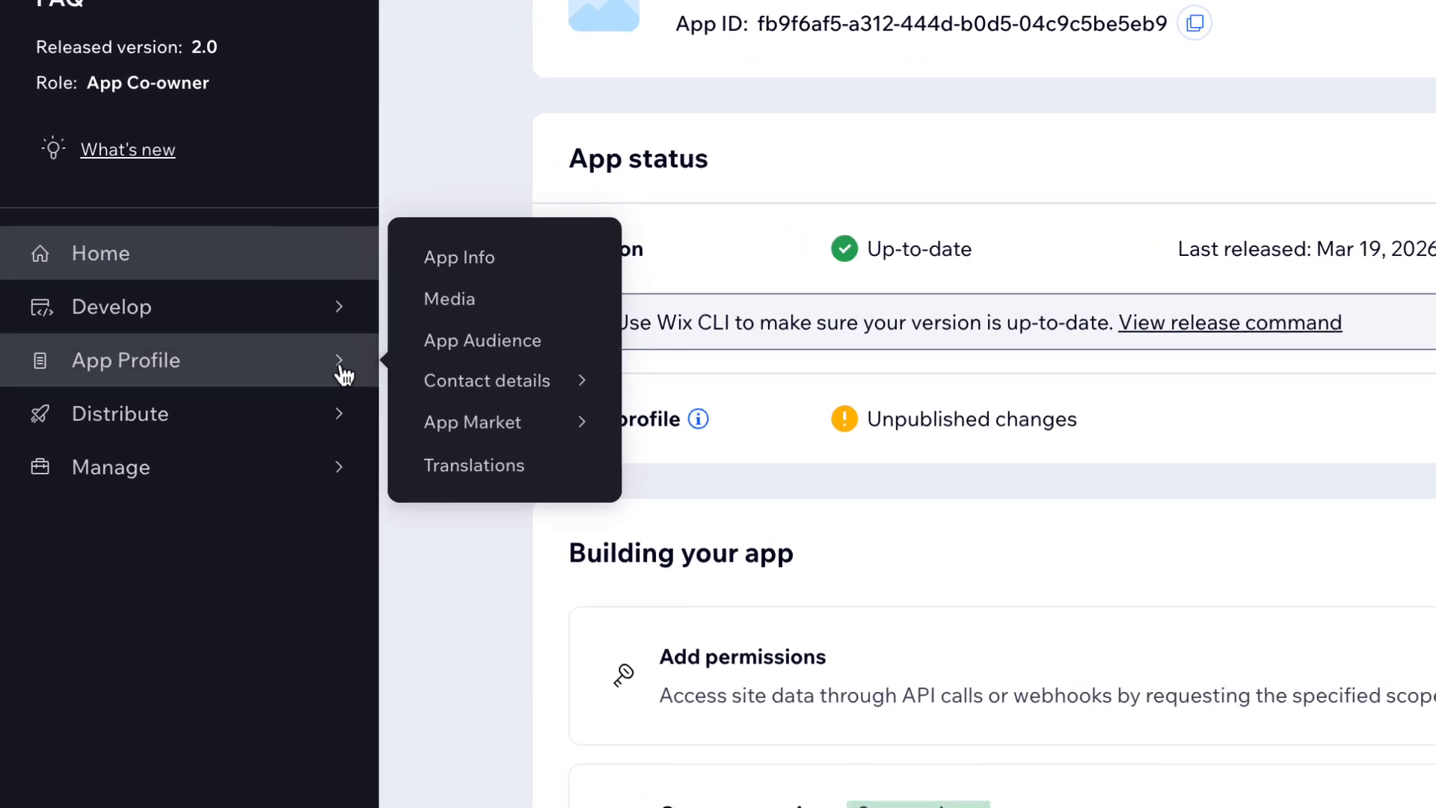
left_click(344, 372)
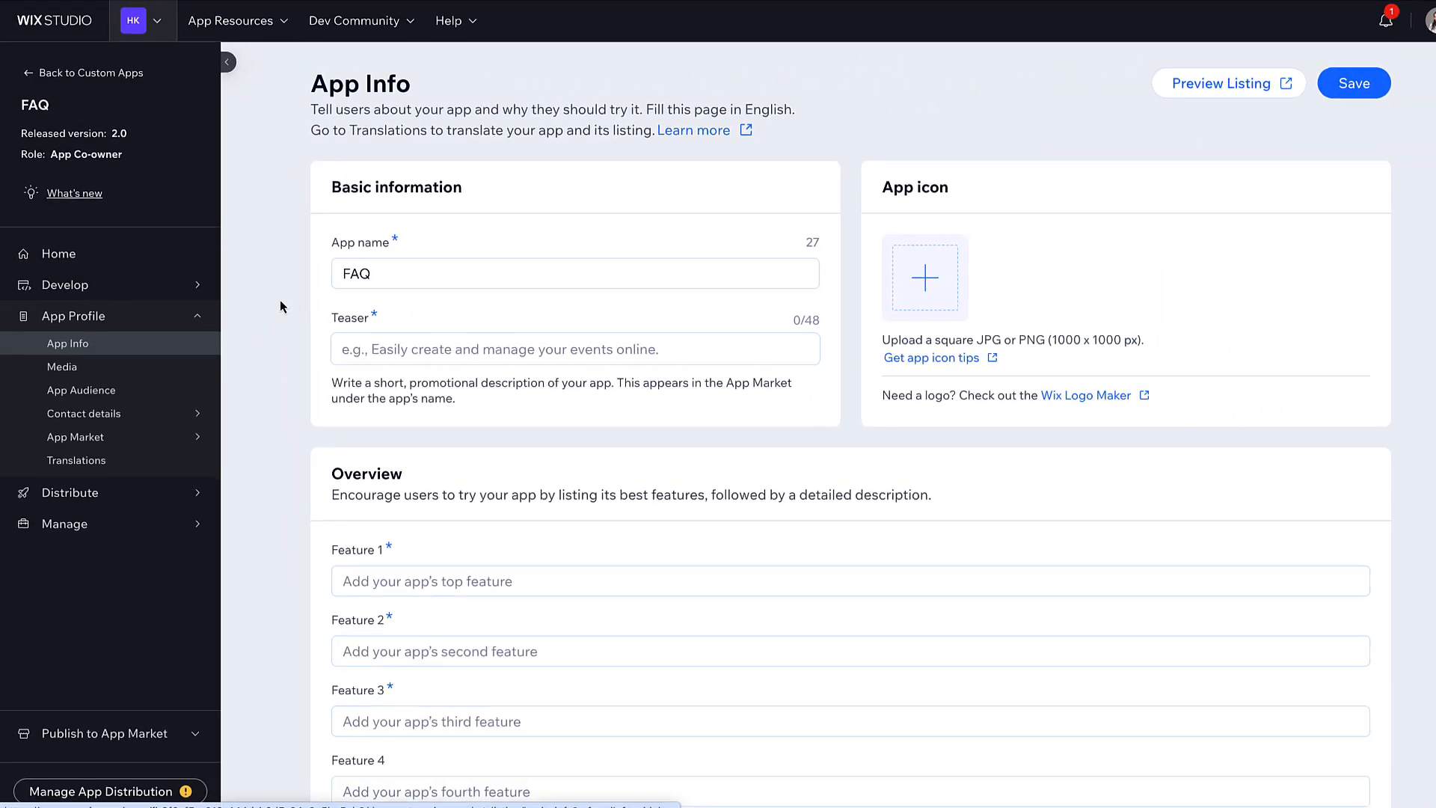
left_click(398, 272)
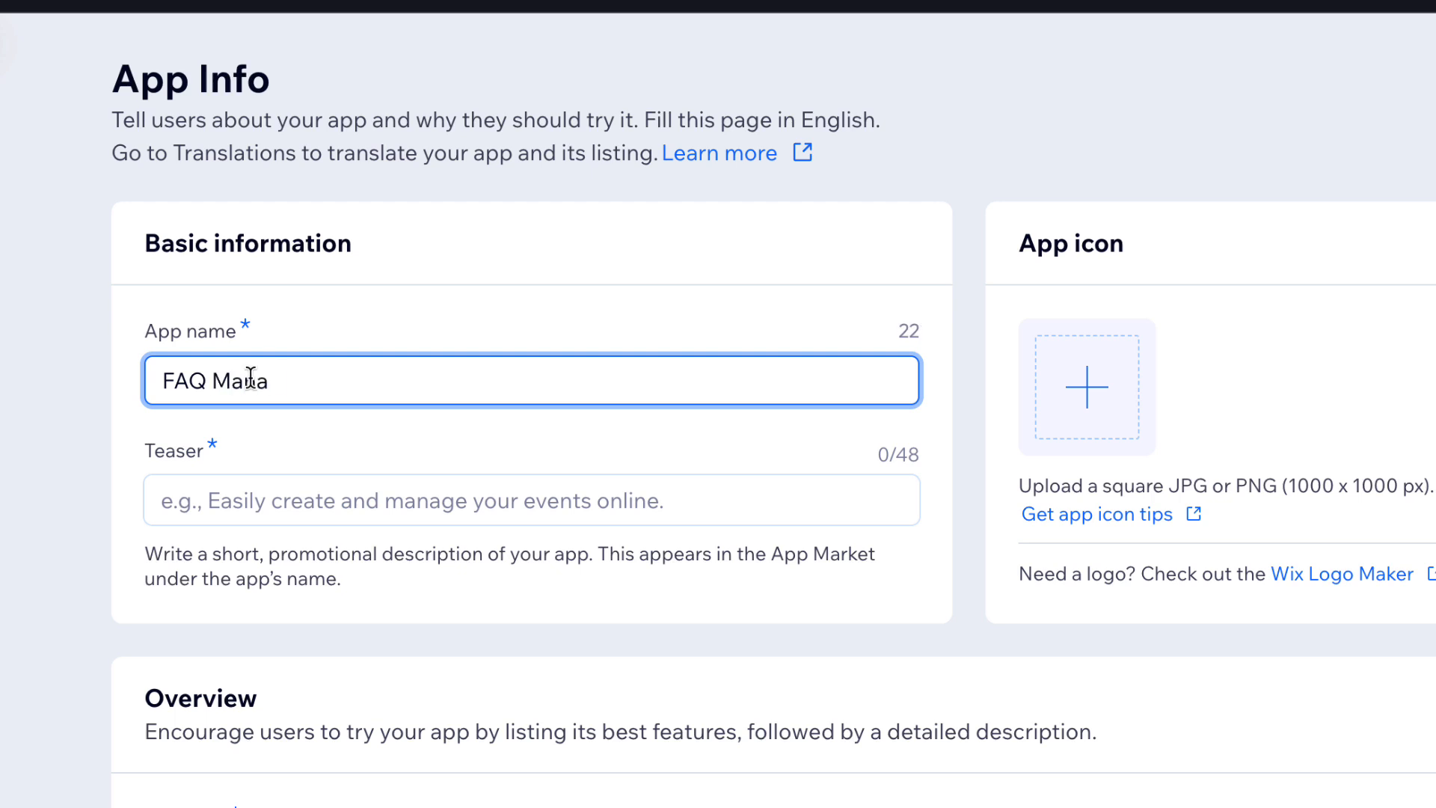
left_click(212, 501)
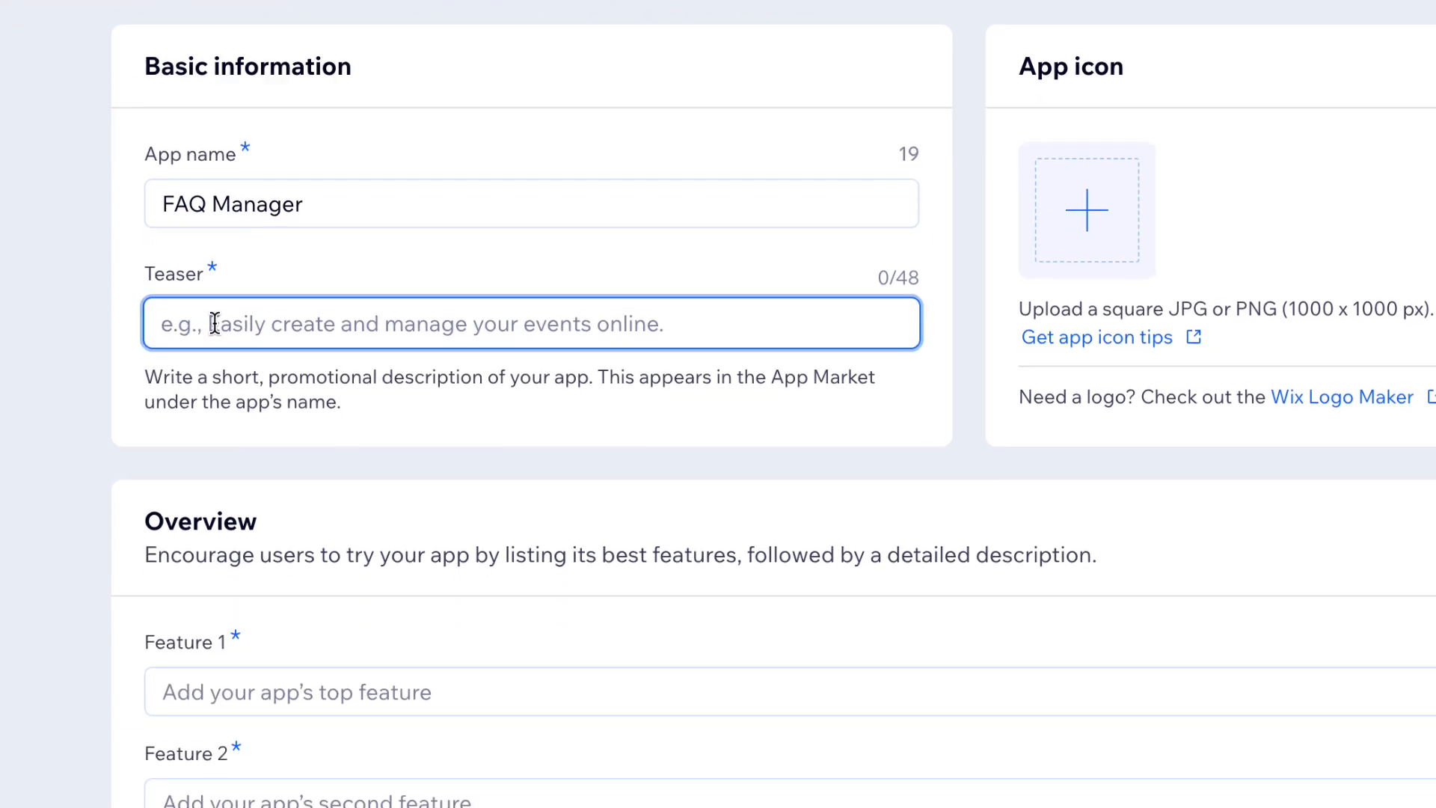
type("E")
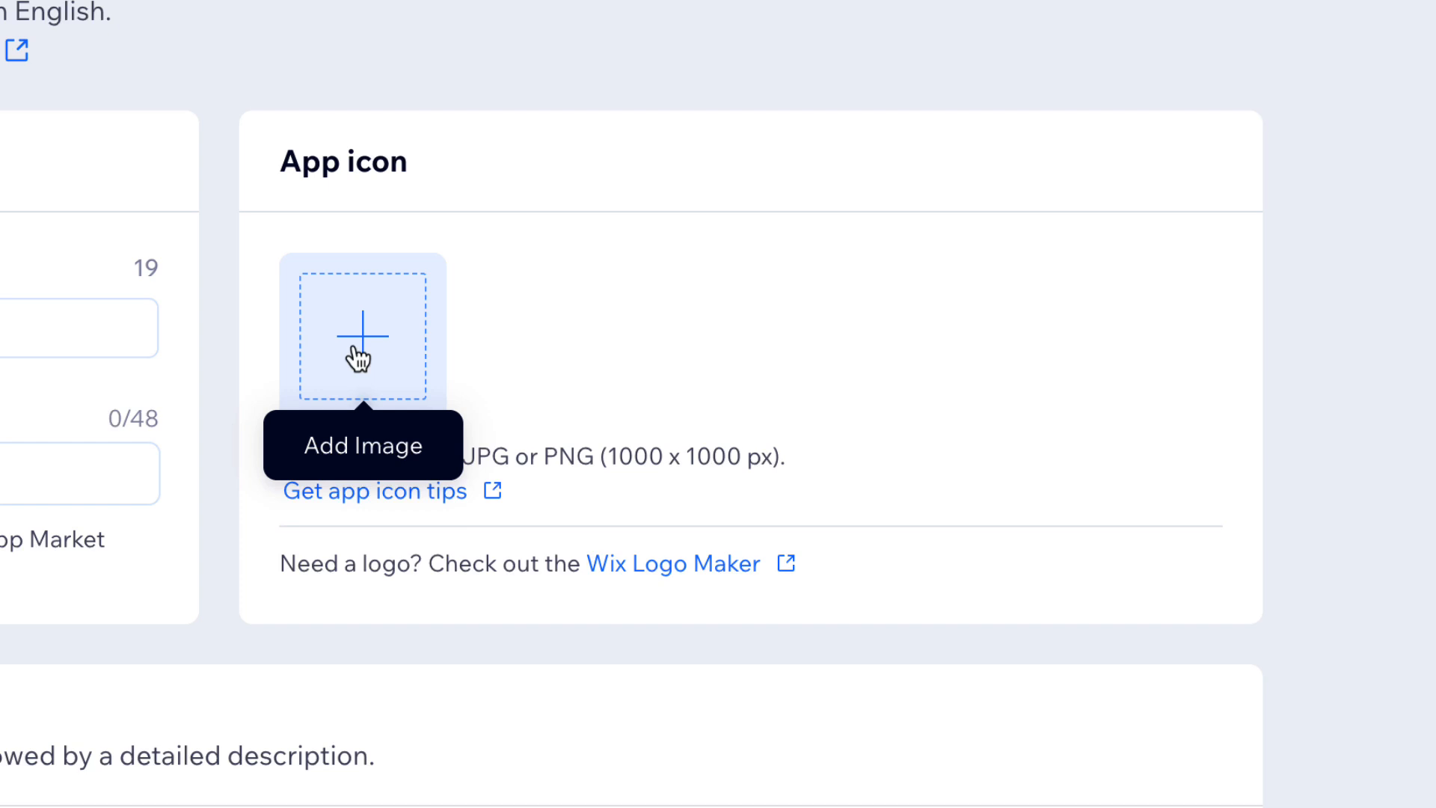
- Set the app icon to the FAQs image
left_click(1080, 211)
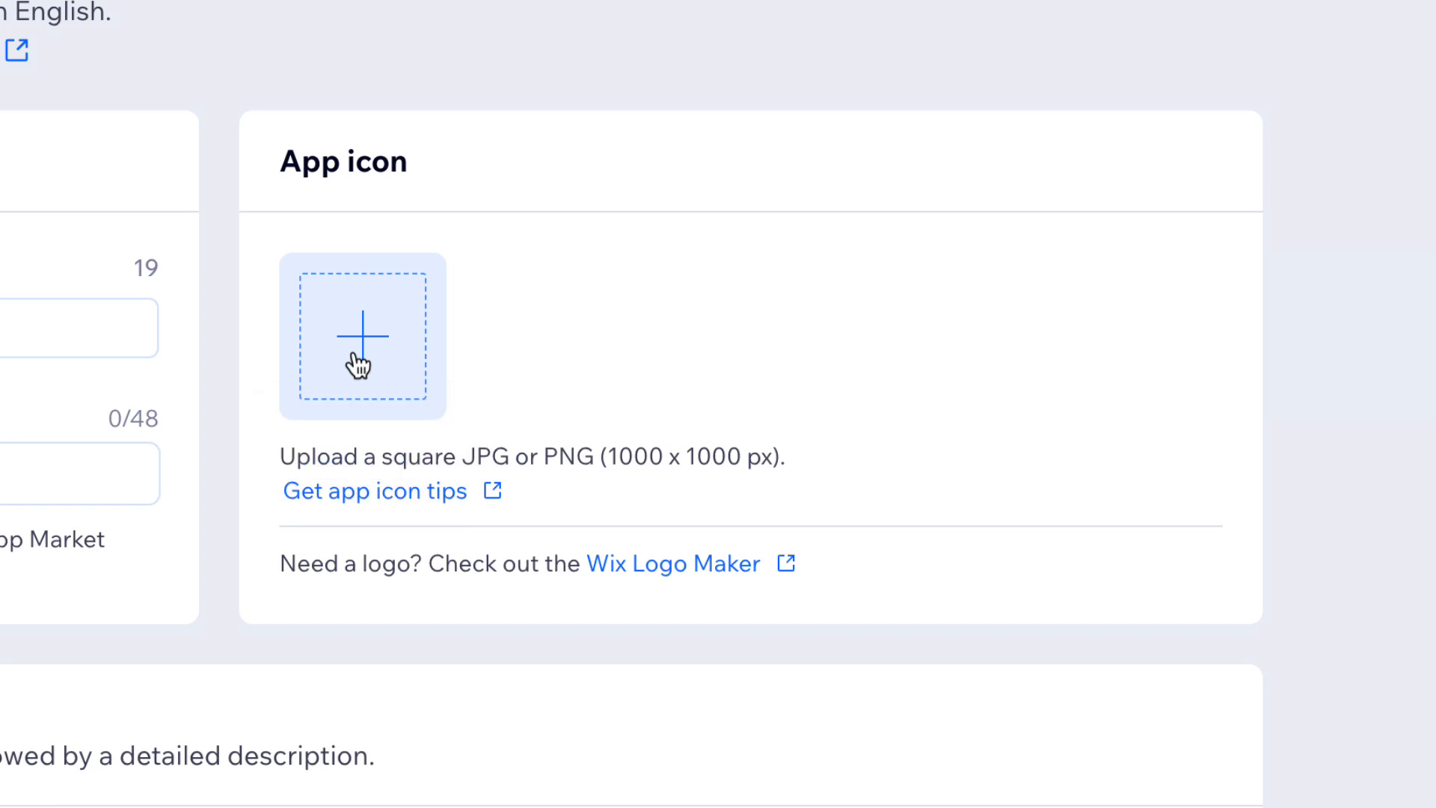
left_click(359, 364)
left_click(793, 307)
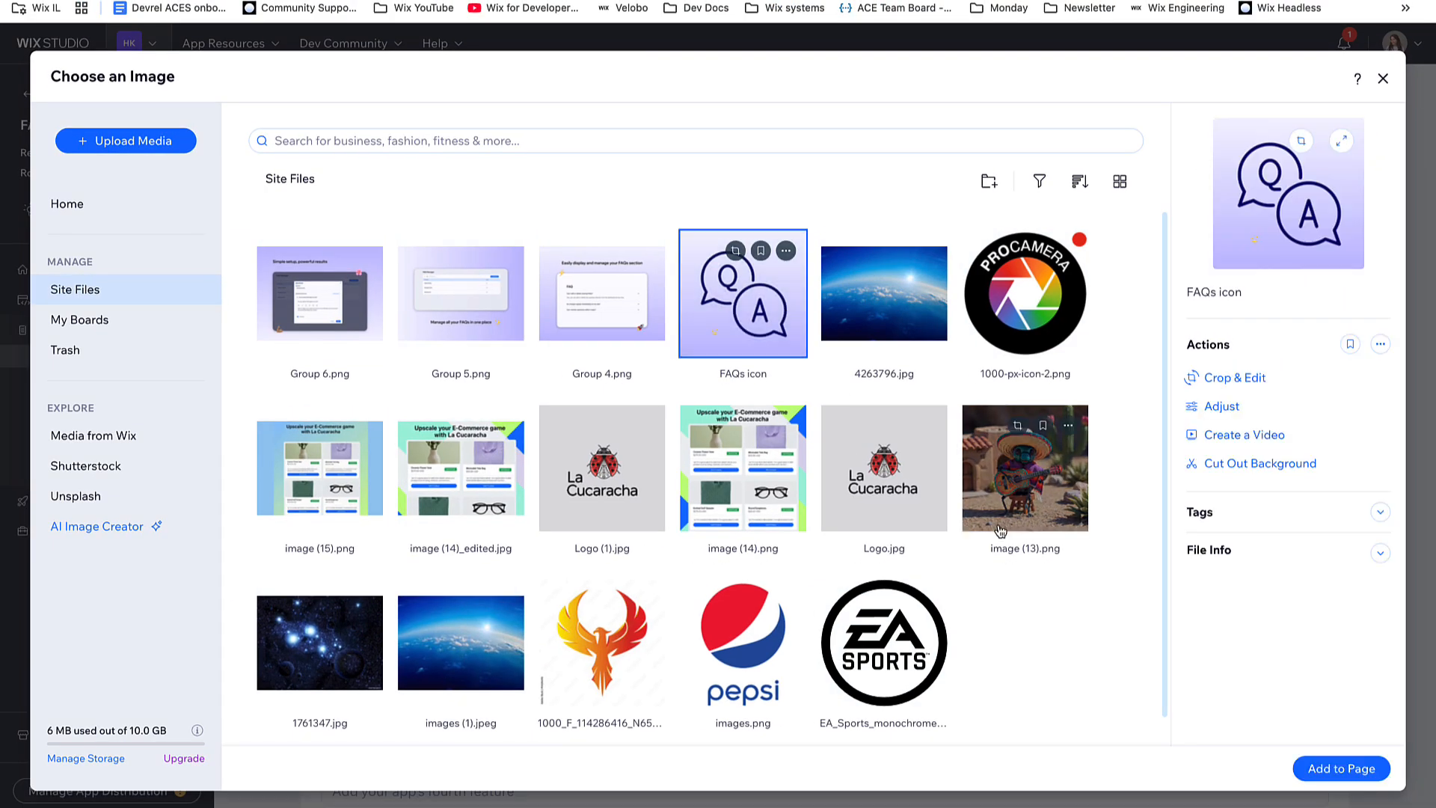
left_click(1341, 768)
- List four features: organize FAQs, dashboard management, customizable widget, real-time CMS updates
scroll(769, 677, "down", 3)
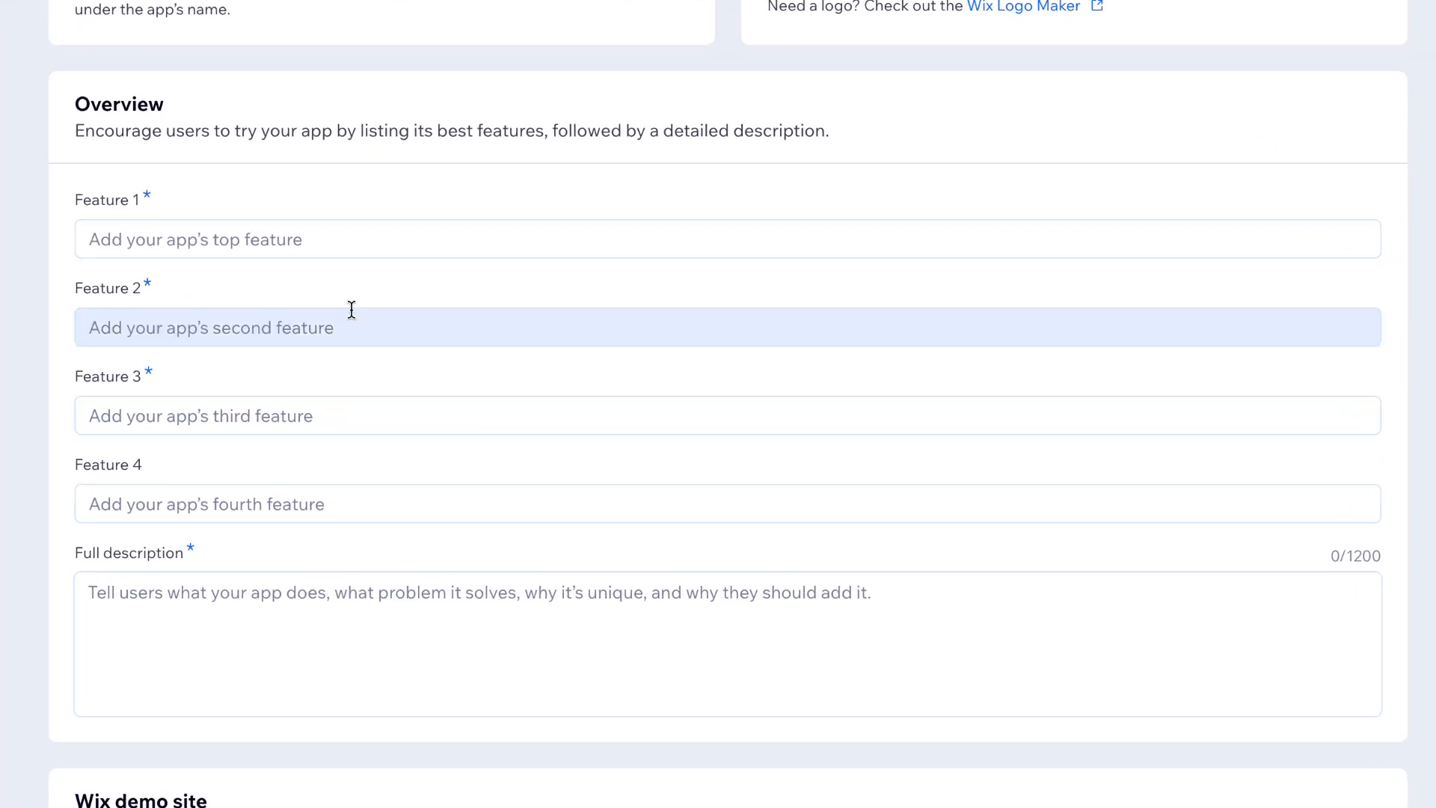
left_click(97, 240)
type("Create and organize FAQs on your site")
left_click(85, 328)
type("Manage content easily from a dedicated dashboard")
left_click(87, 417)
type("Display FAQs with a customizable site widget")
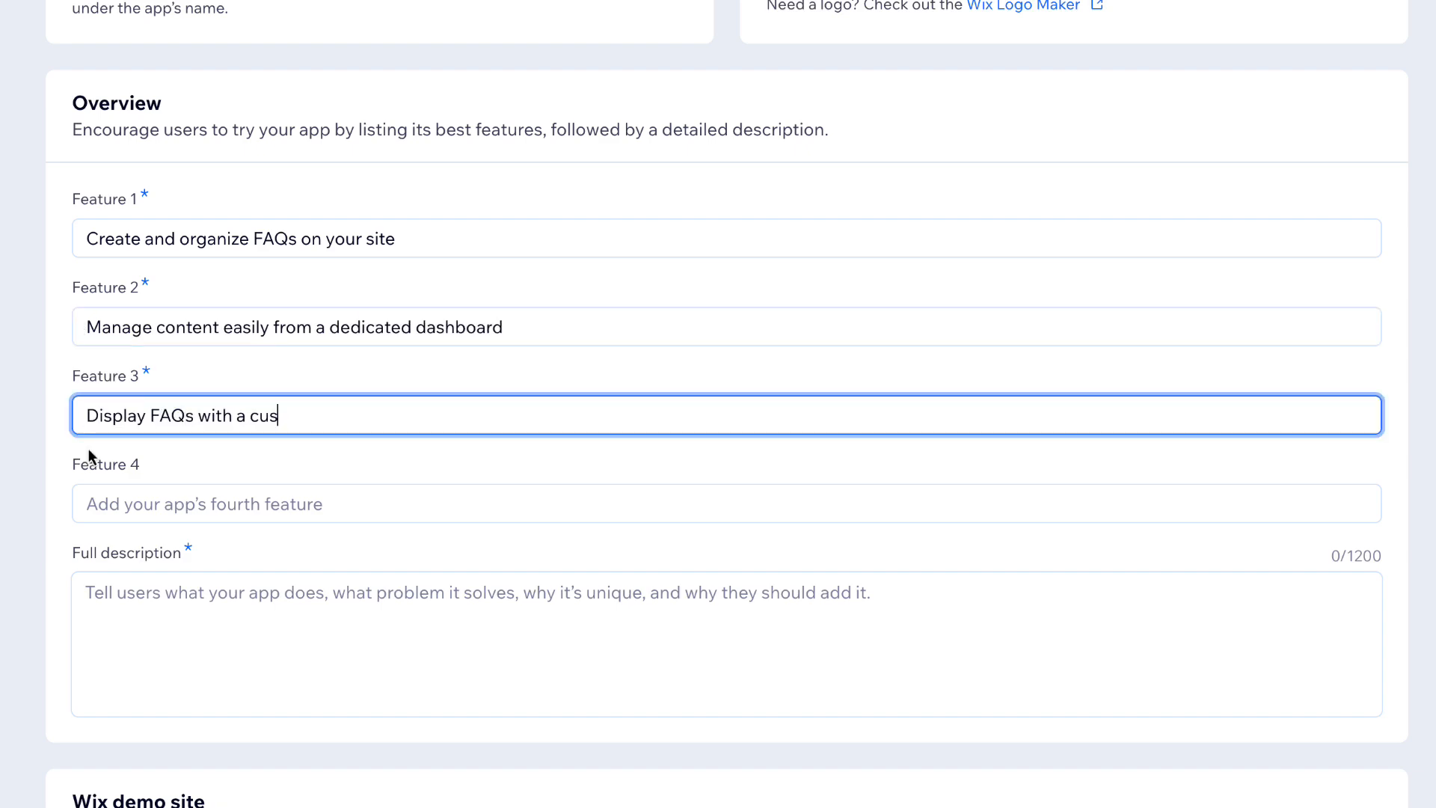
left_click(88, 505)
type("Keep content updated in real time with CMS")
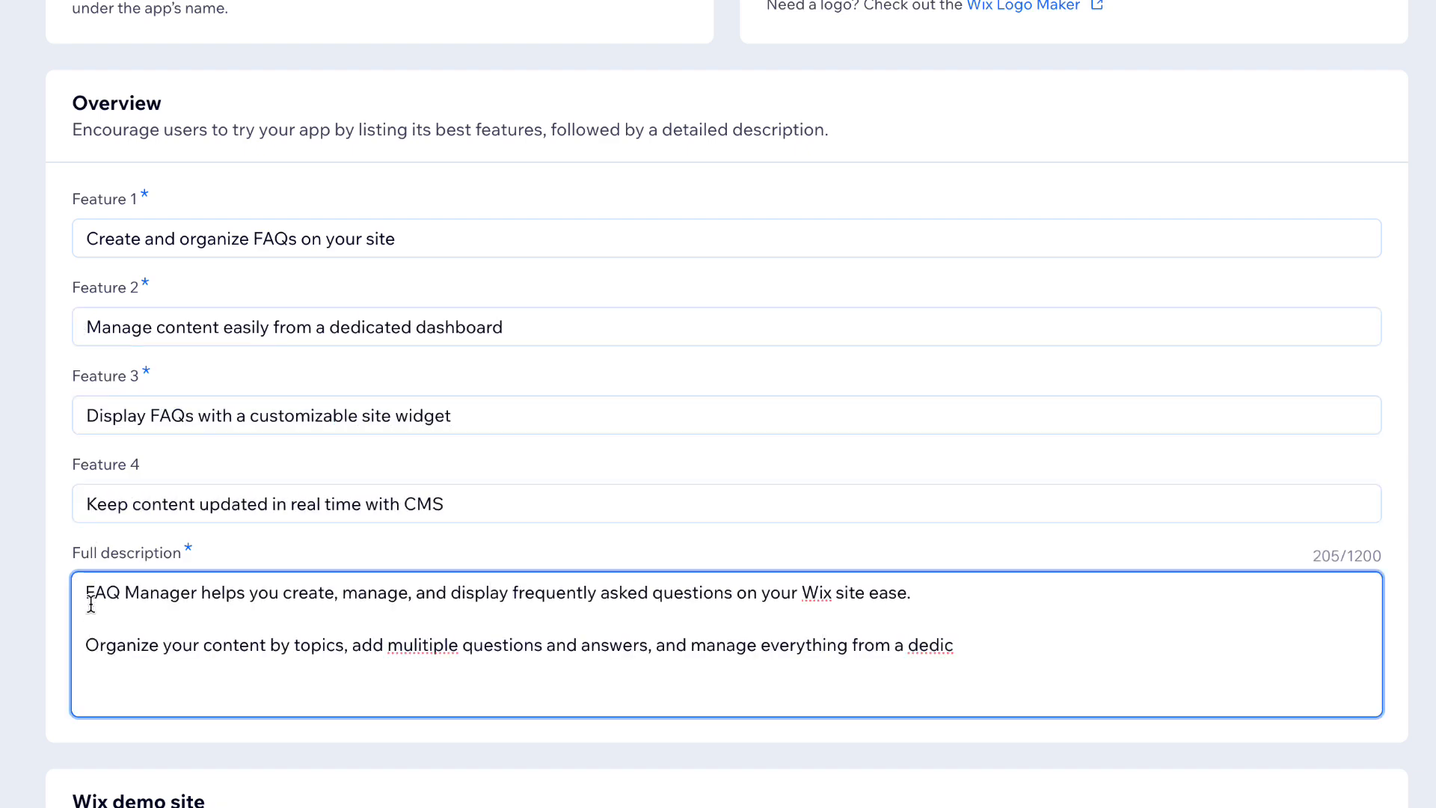
type("ated dashboard designed for quich and aimple updates.")
- Write the full description's paragraphs about the dynamic widget and scalable Wix-powered solution
key("Return")
key("Return")
type("with a built-in dynamic widget, your FAQs are automatically displayed on your site, making it easy for visitors to find answers and reducing support requests.")
key("Return")
key("Return")
type("Whether you're building a help center, onboarding users, or improving customer support, FAQ Manager gives you a flexibleand scalable solution powered by Wix CMS.")
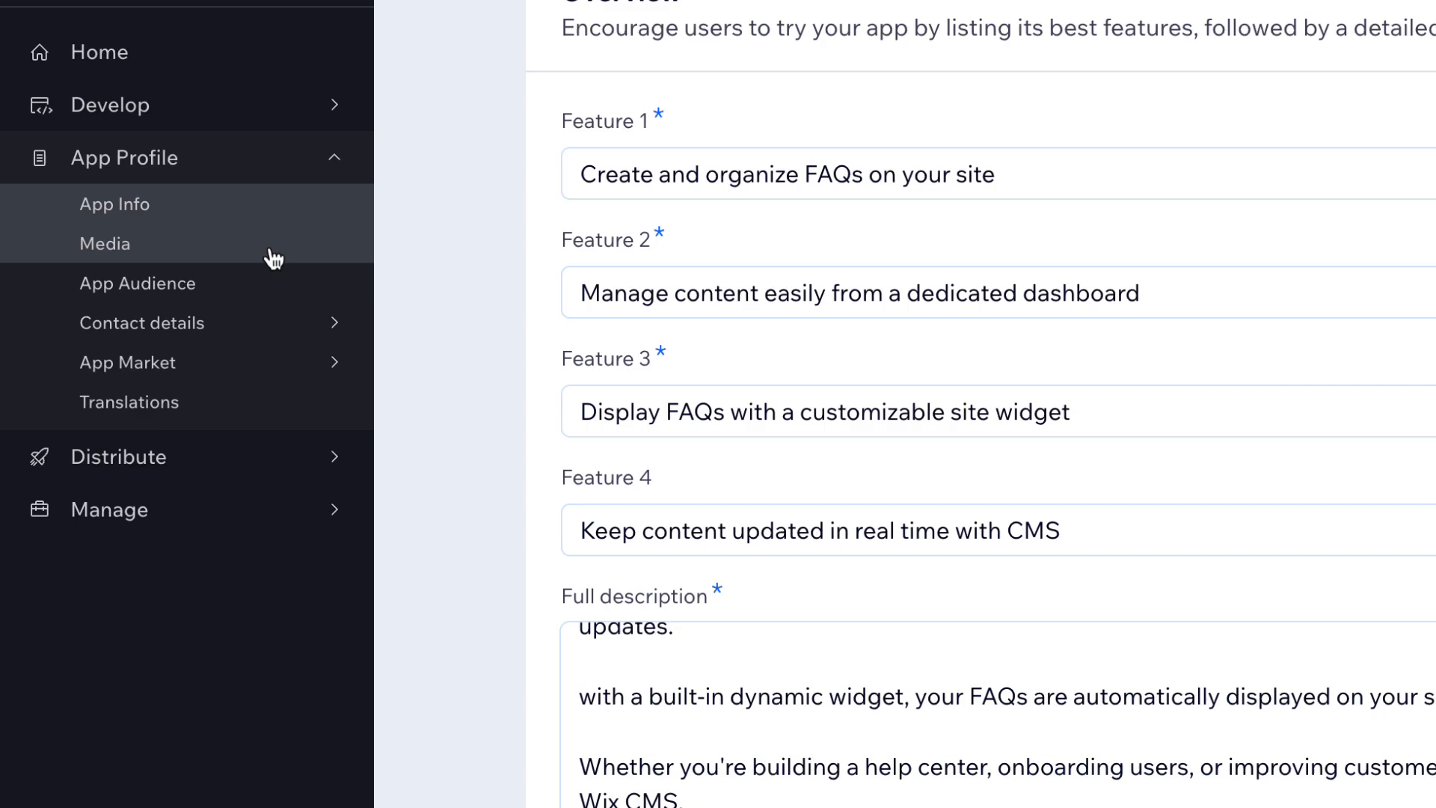
left_click(273, 258)
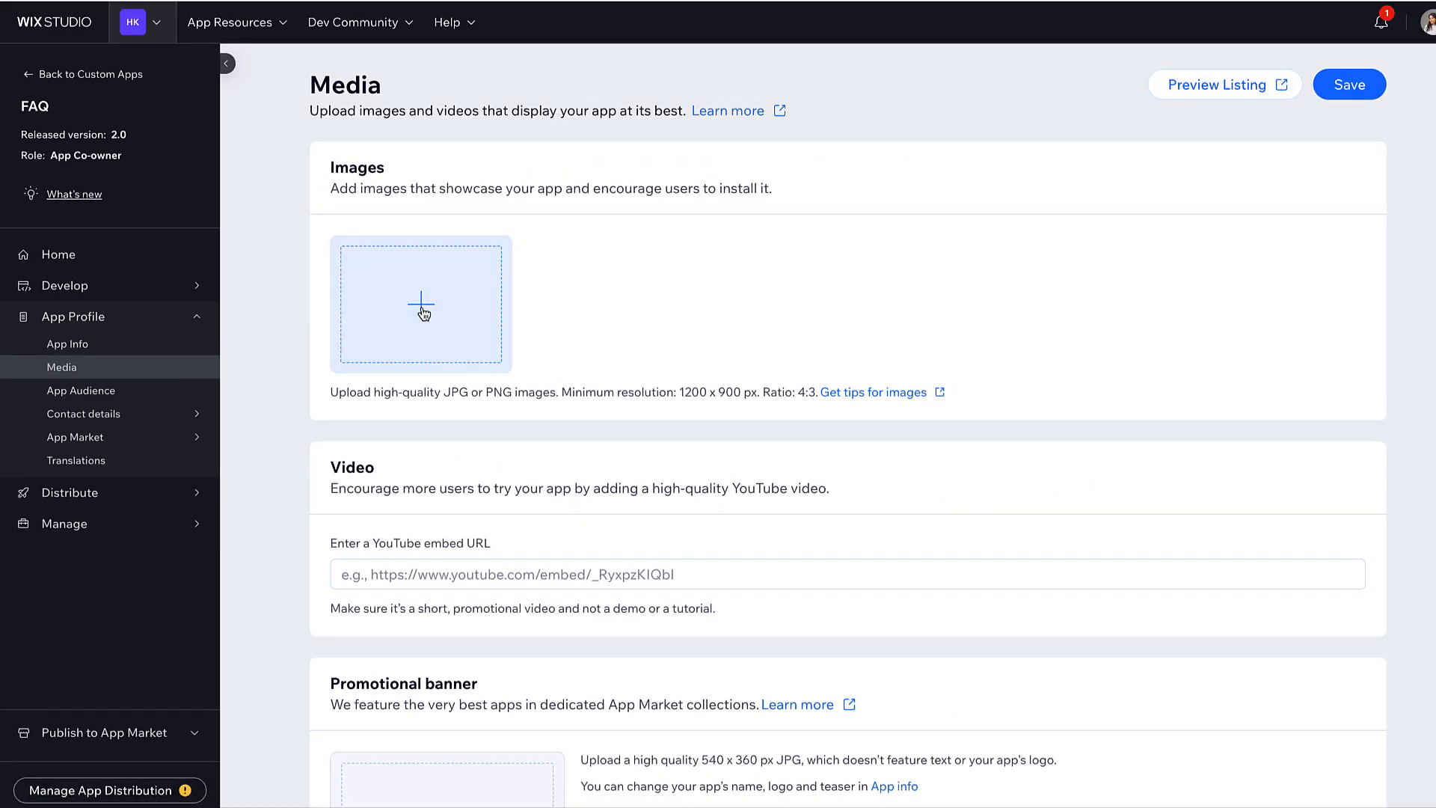
- Add Group 4.png, Group 5.png and Group 6.png as the three listing screenshots
left_click(421, 314)
left_click(618, 279)
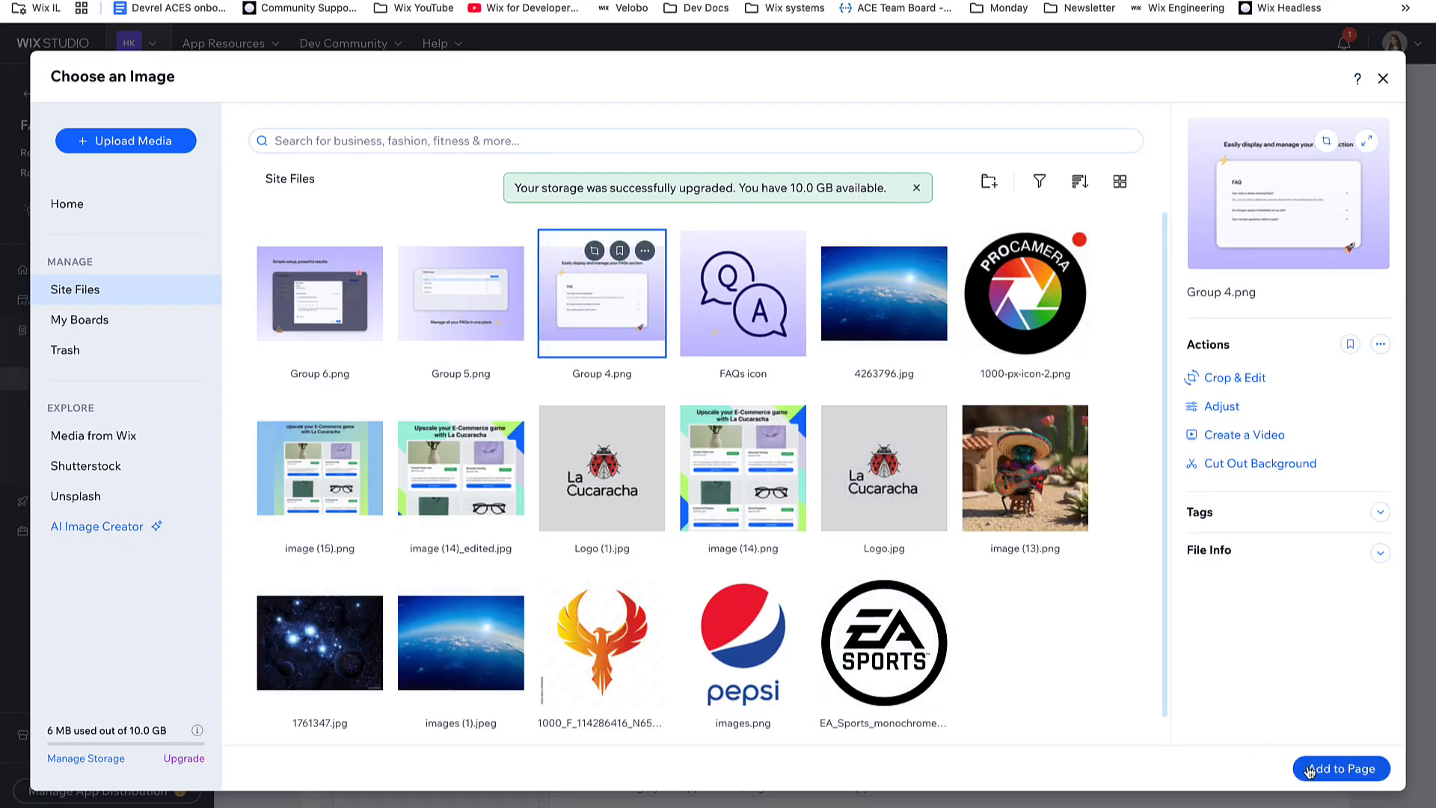
left_click(1309, 770)
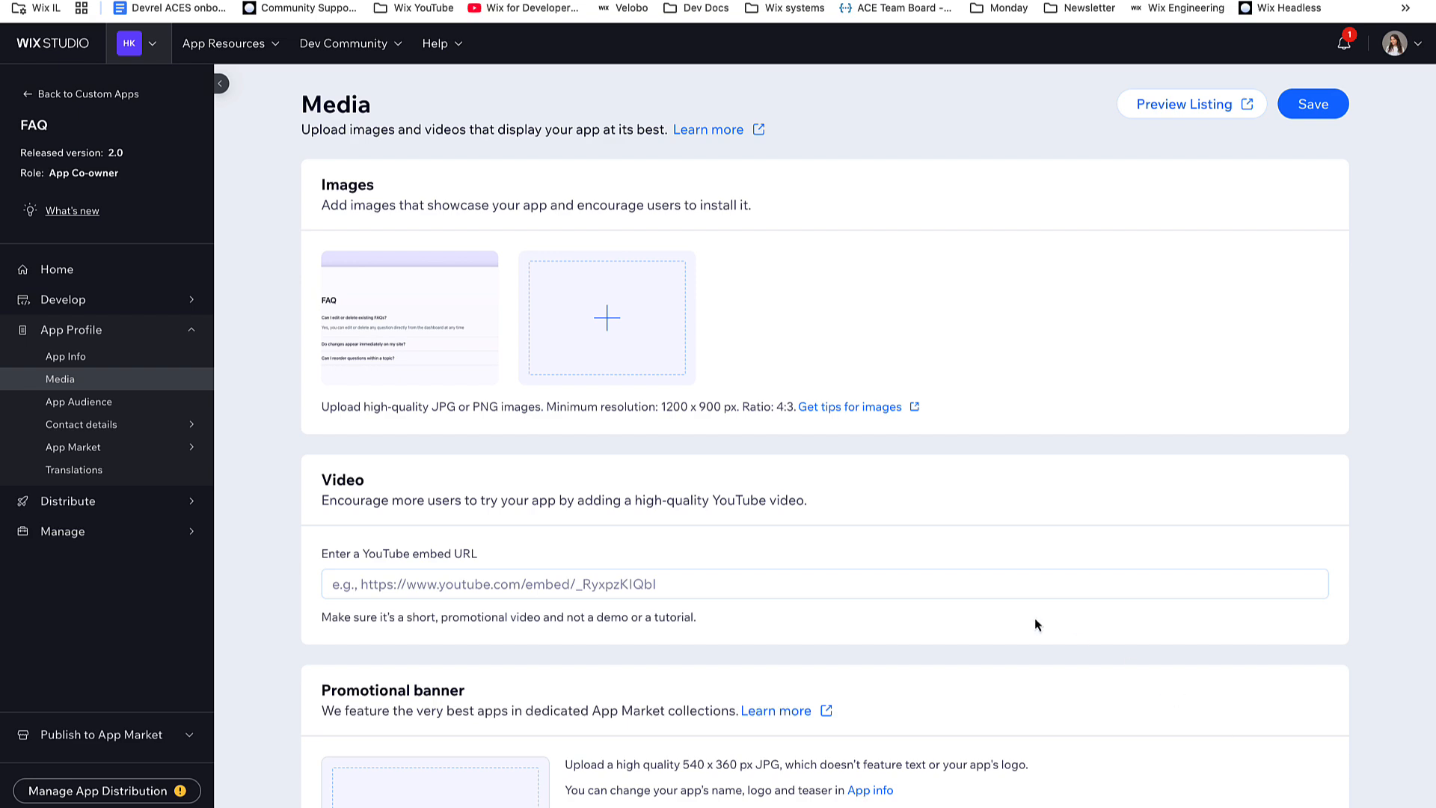
left_click(656, 337)
left_click(461, 295)
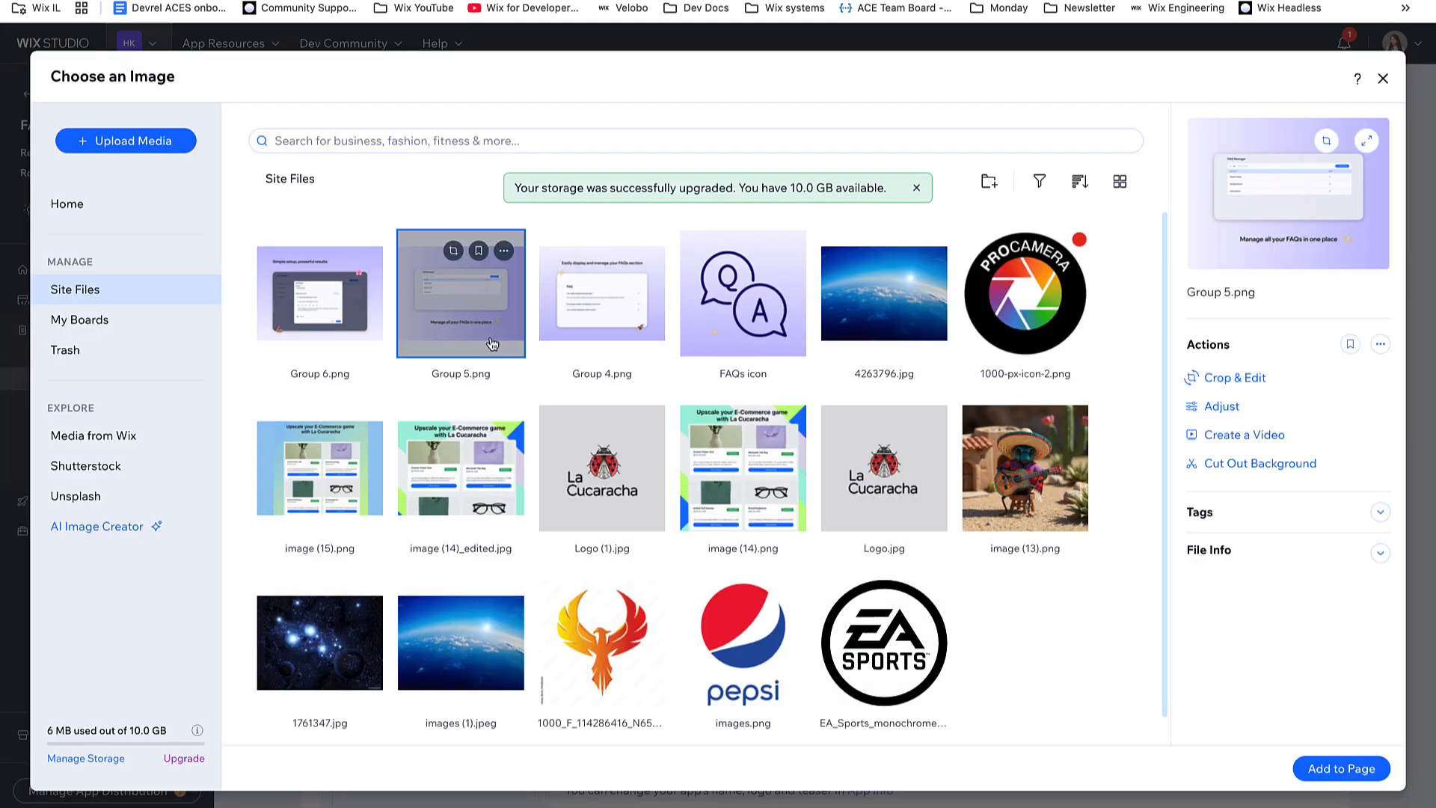
left_click(1321, 775)
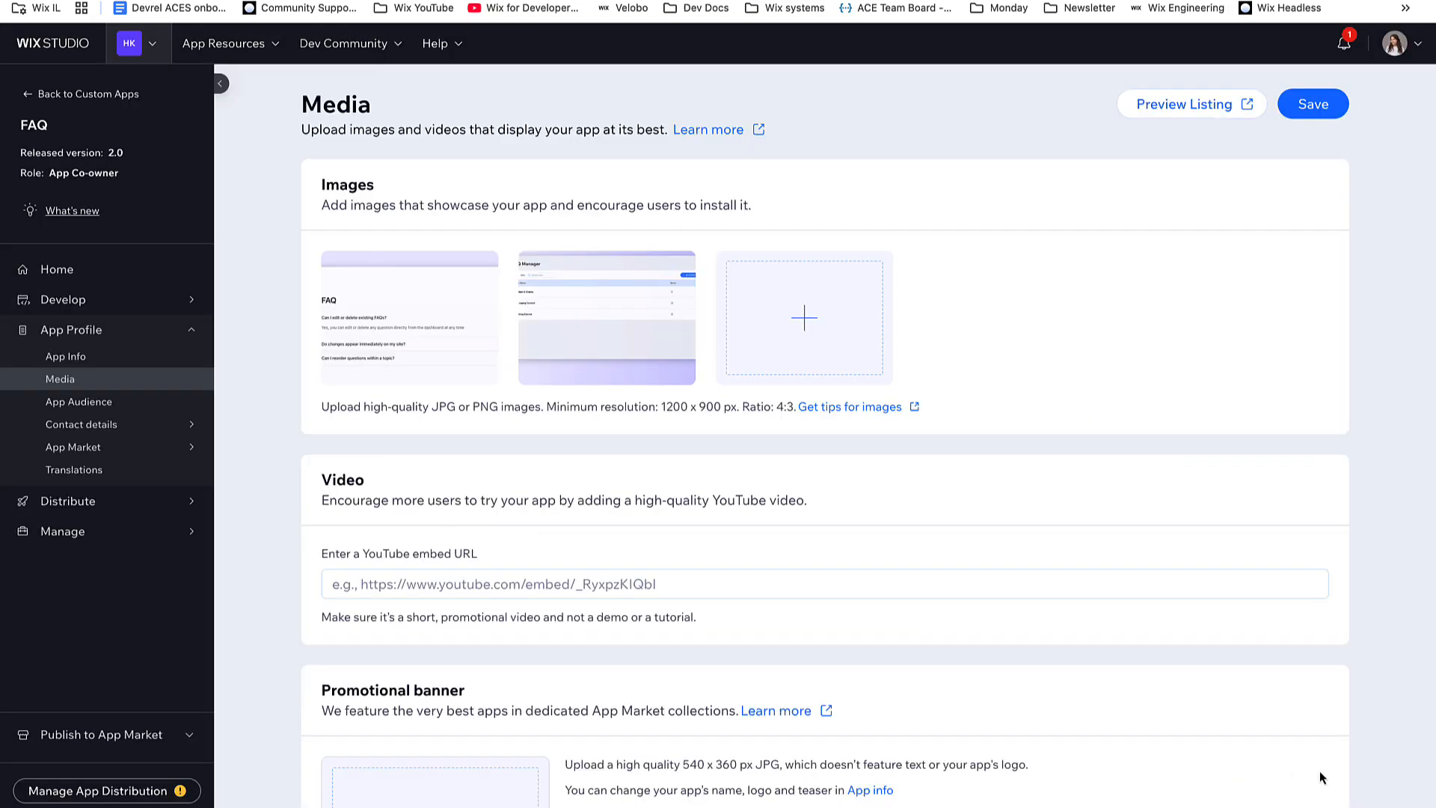
left_click(867, 368)
left_click(319, 293)
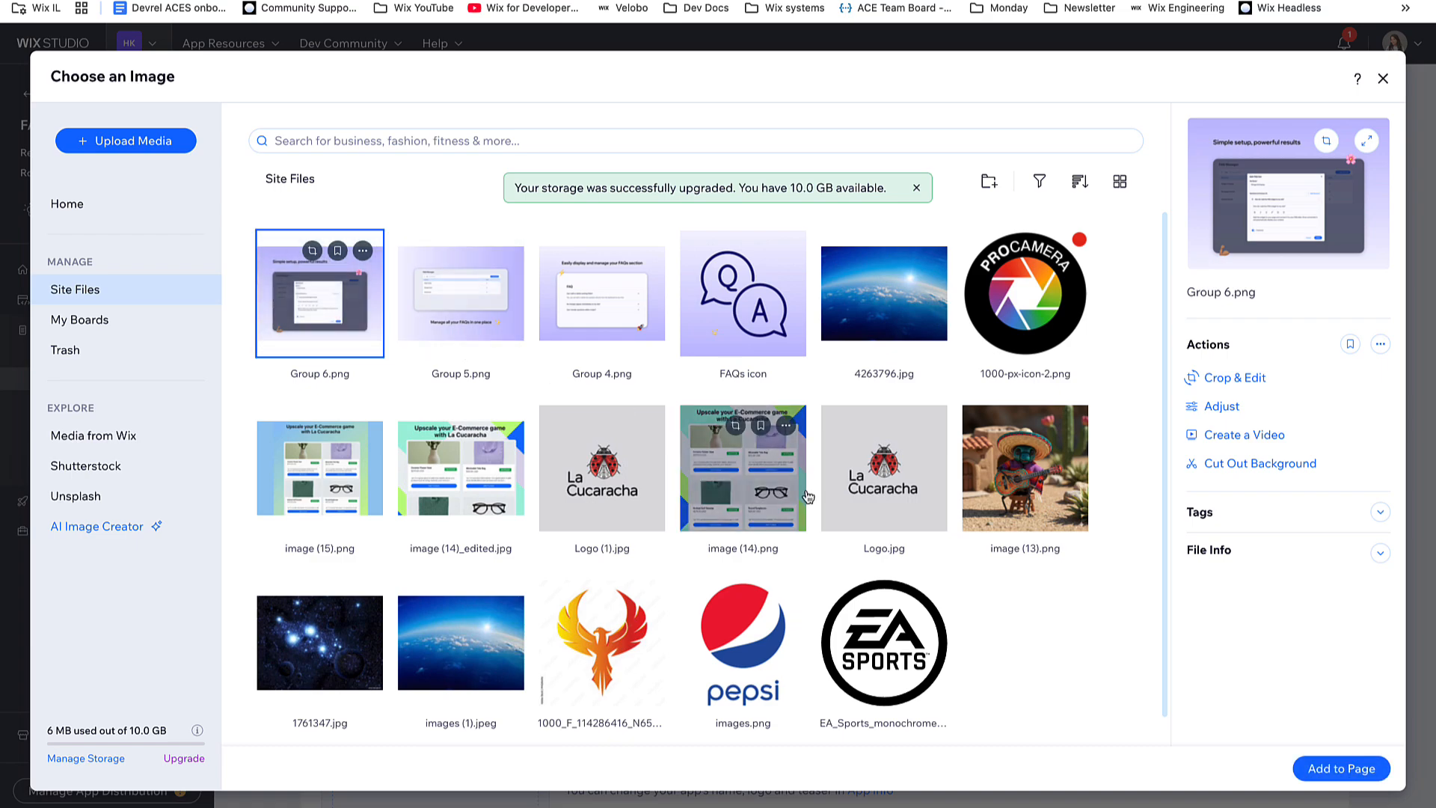
left_click(1341, 768)
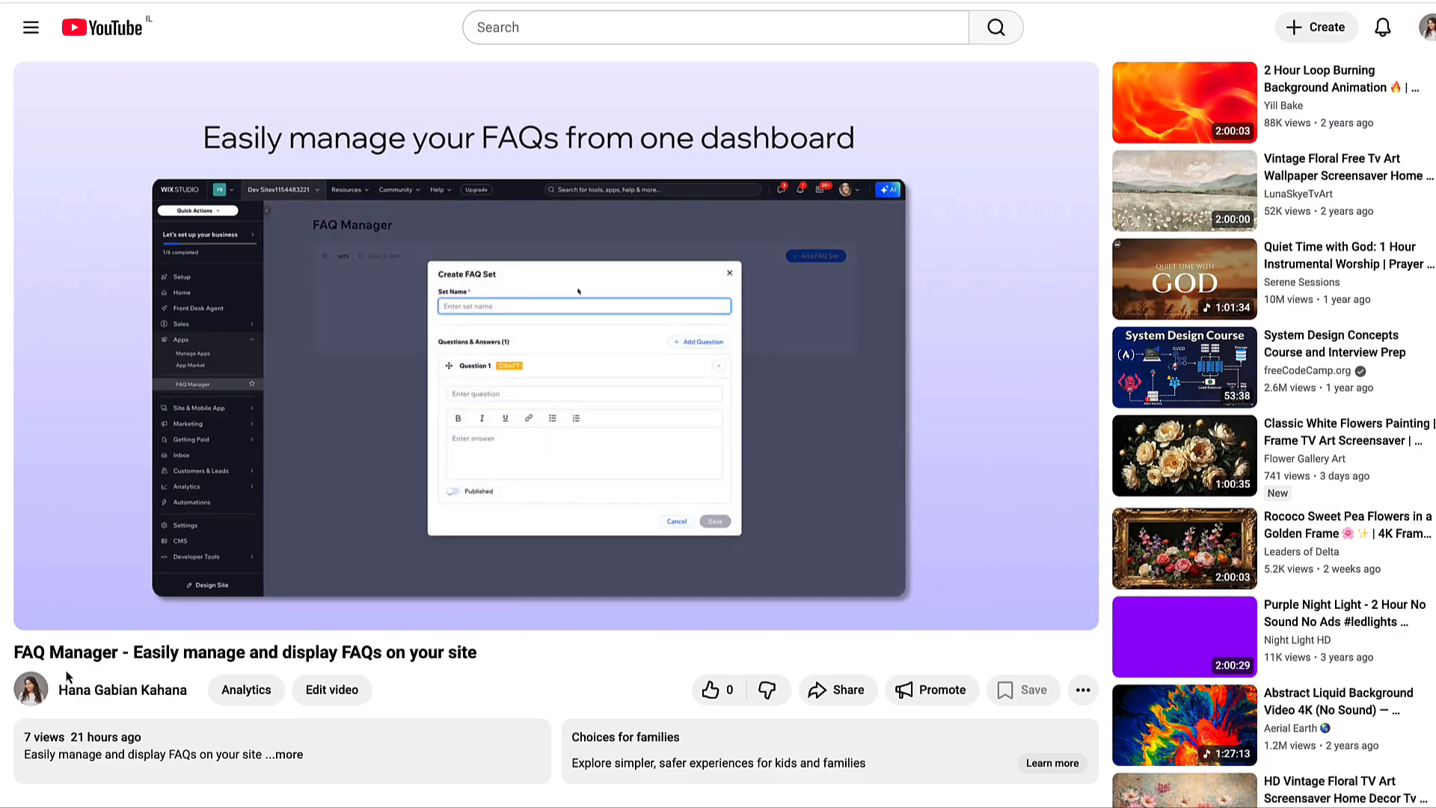
left_click(838, 689)
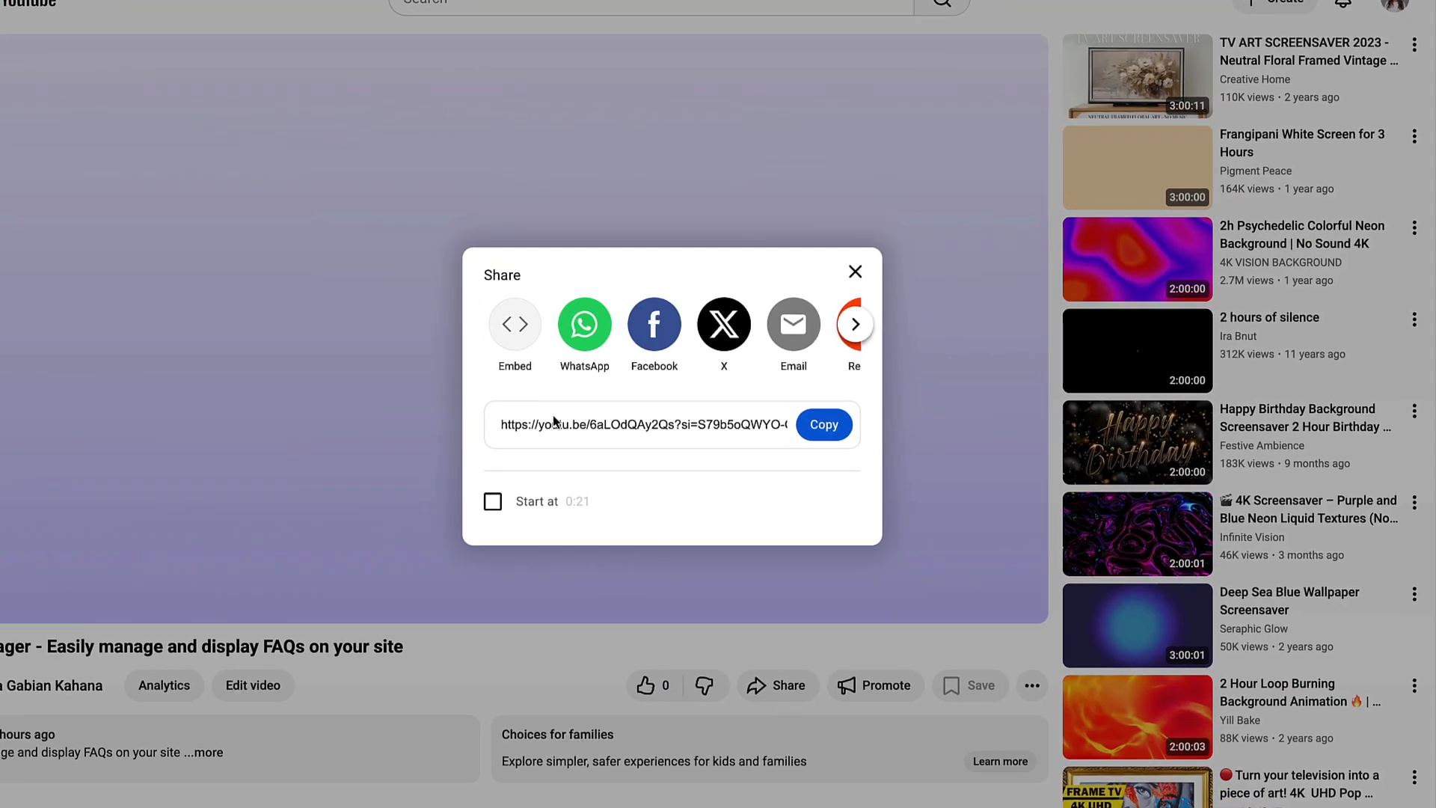
left_click(515, 324)
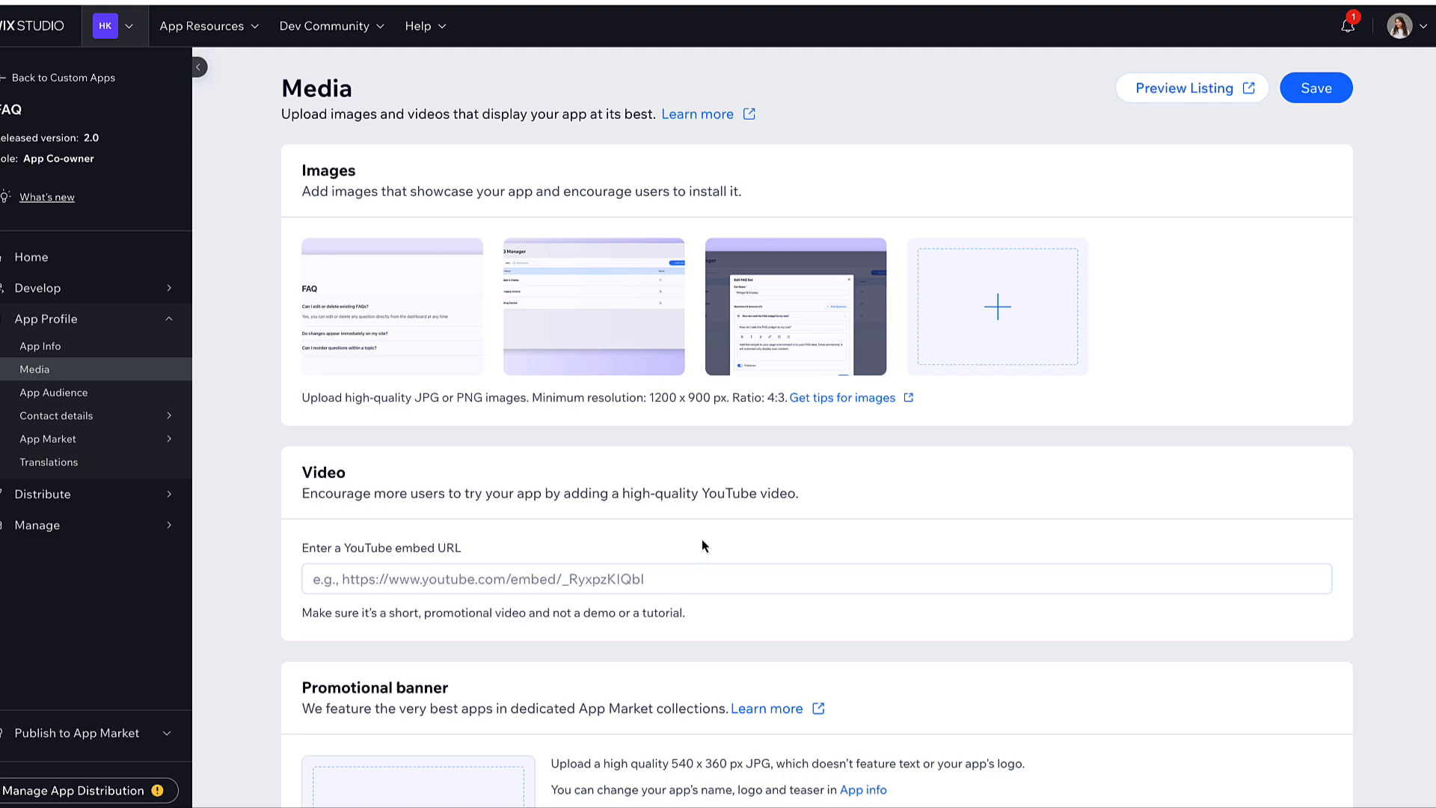
left_click(536, 574)
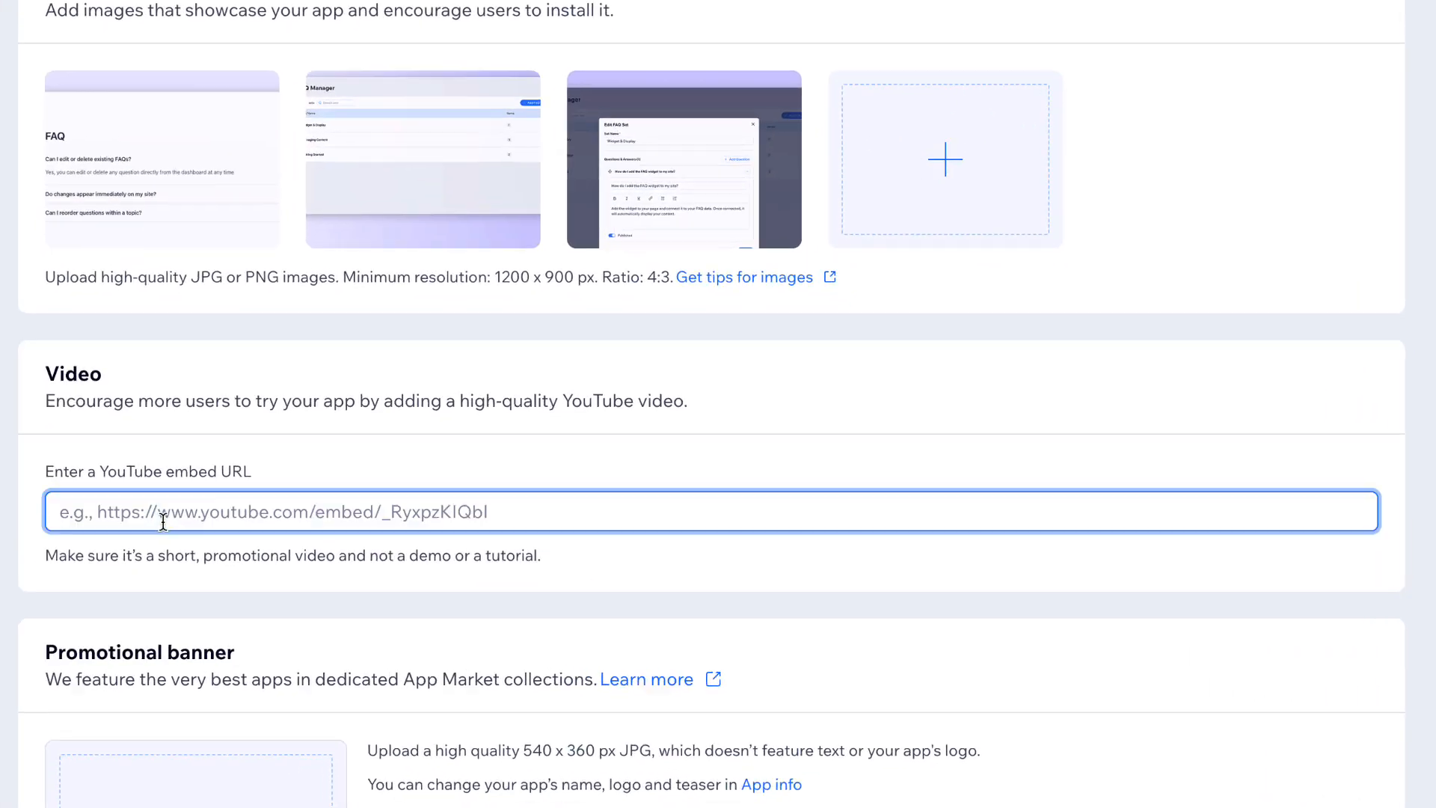
key("ctrl+v")
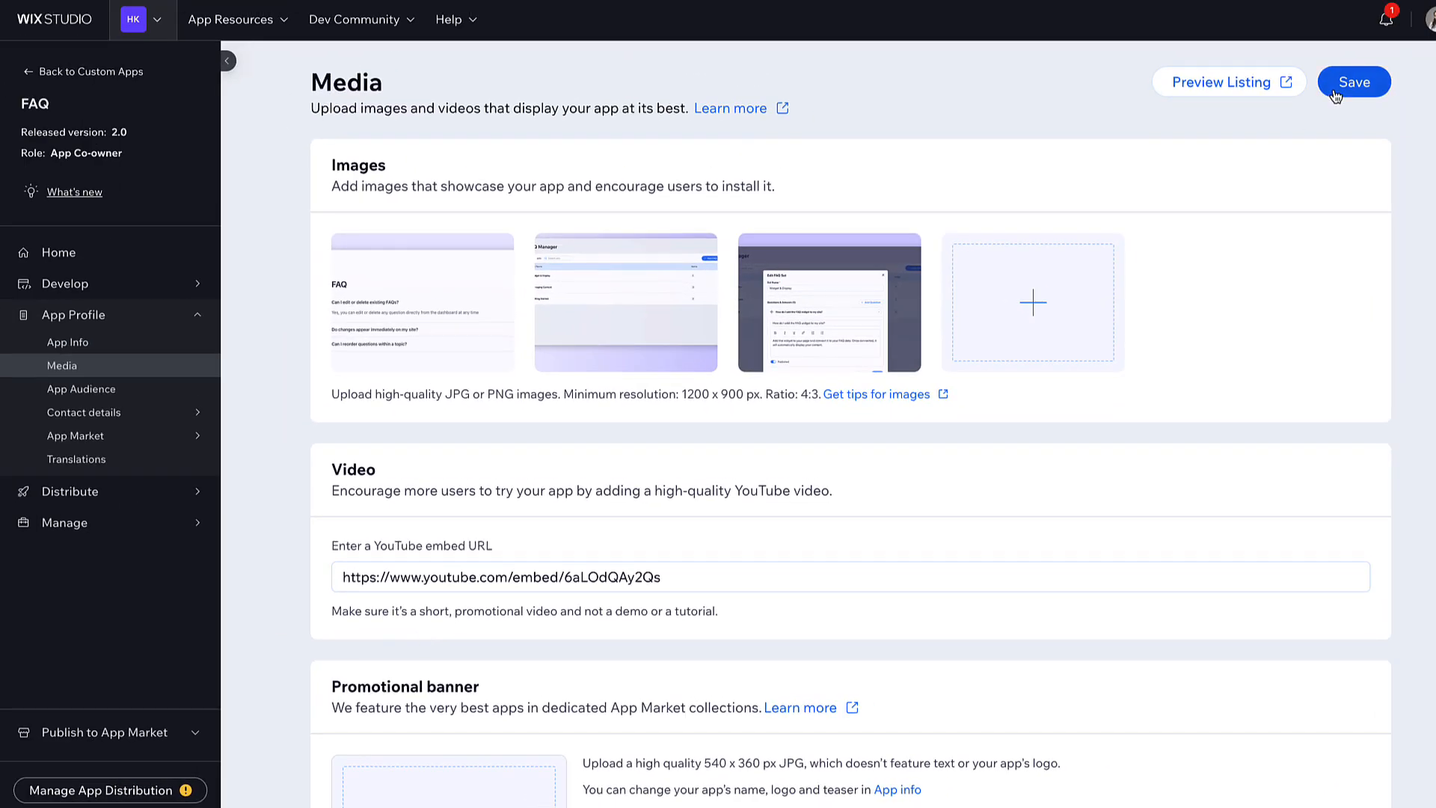
left_click(1336, 95)
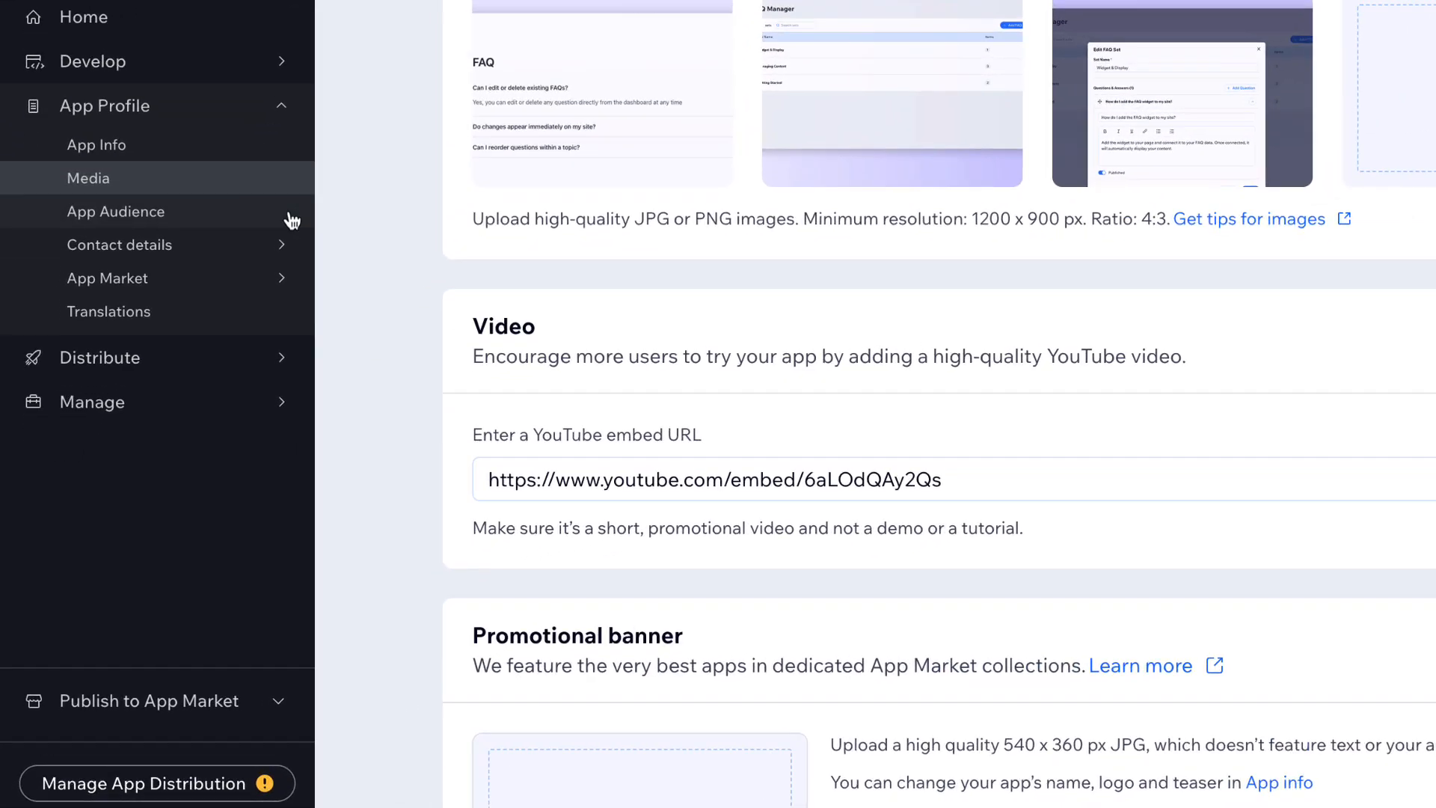
- Check App Audience: no required products, worldwide, English only, adding no other languages
left_click(196, 392)
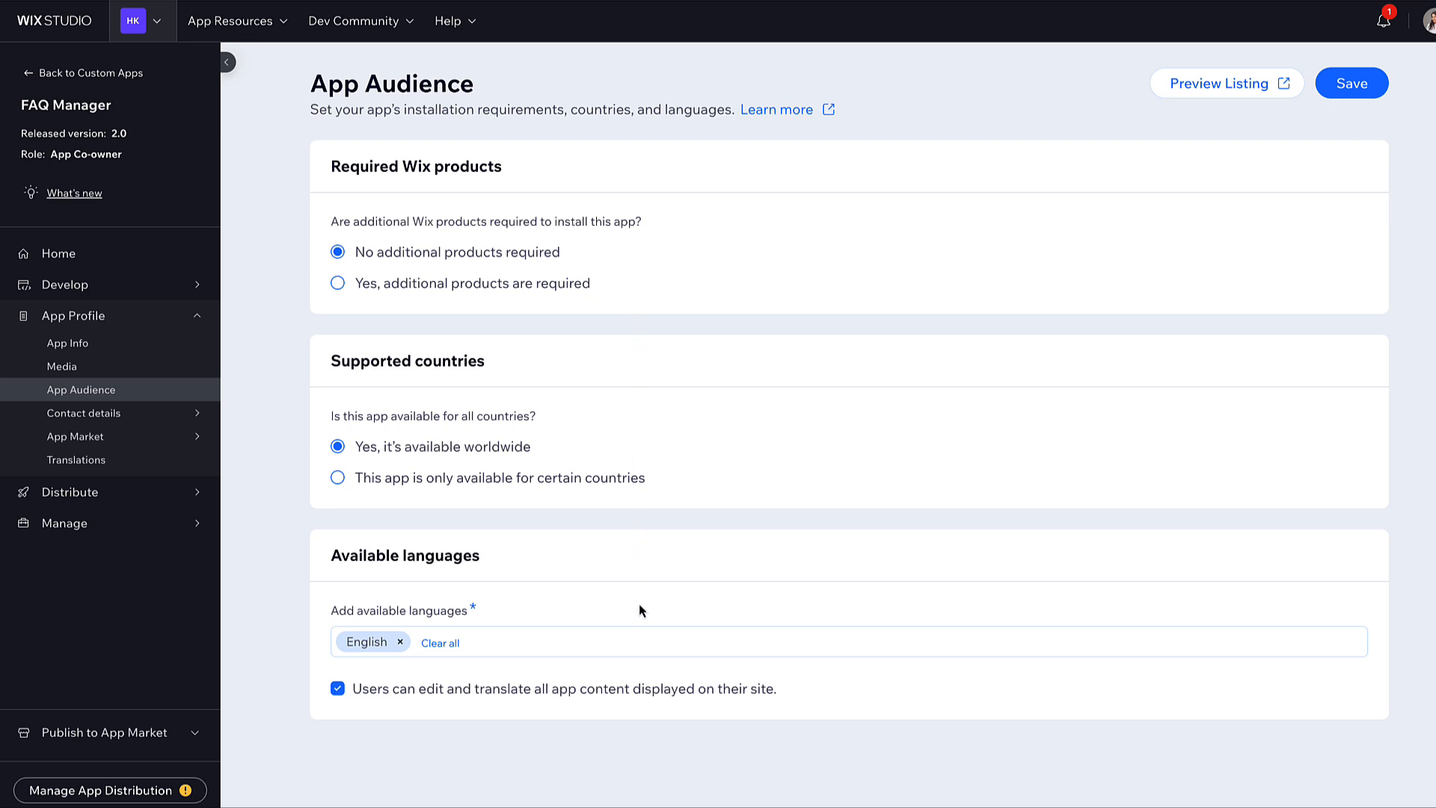
left_click(640, 646)
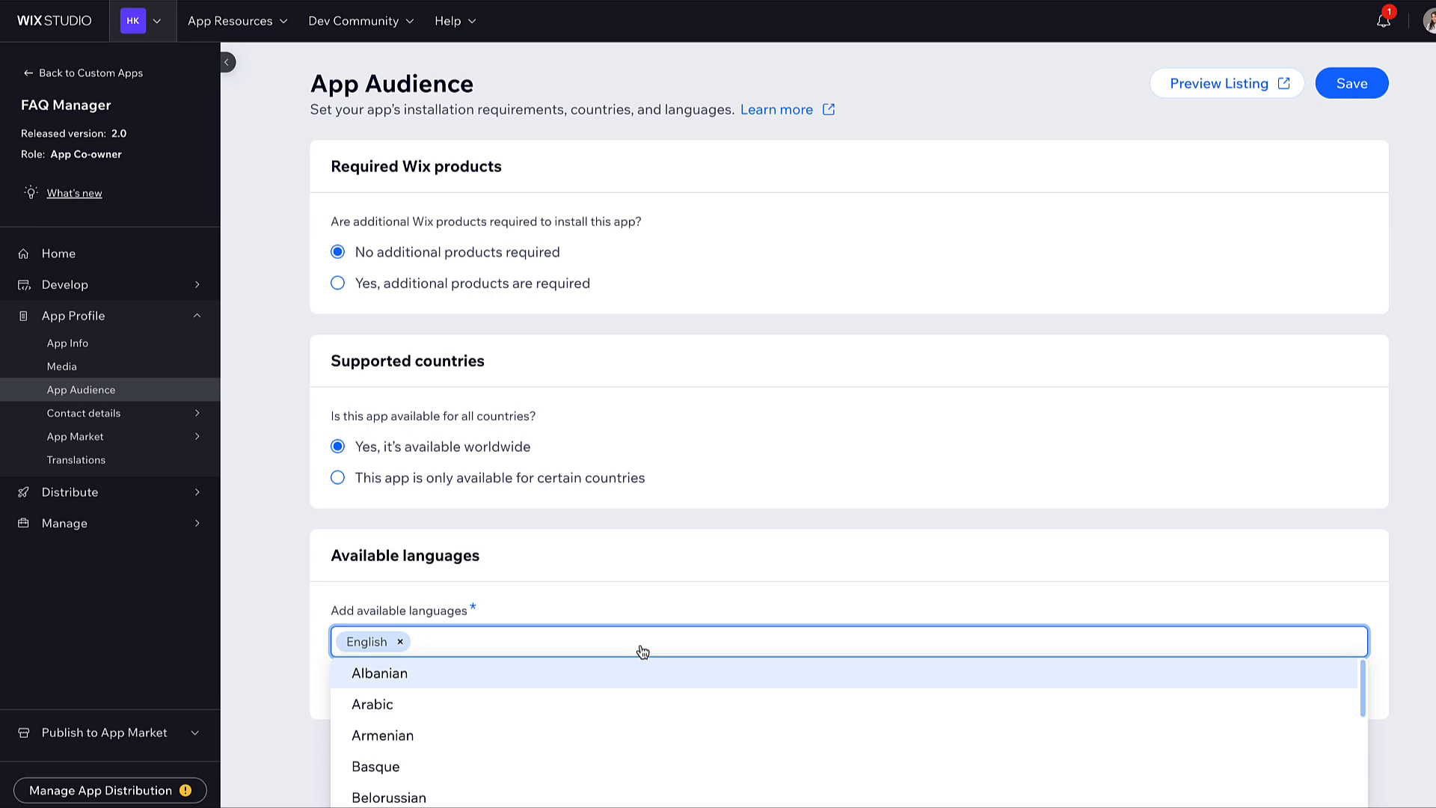
scroll(642, 737, "down", 5)
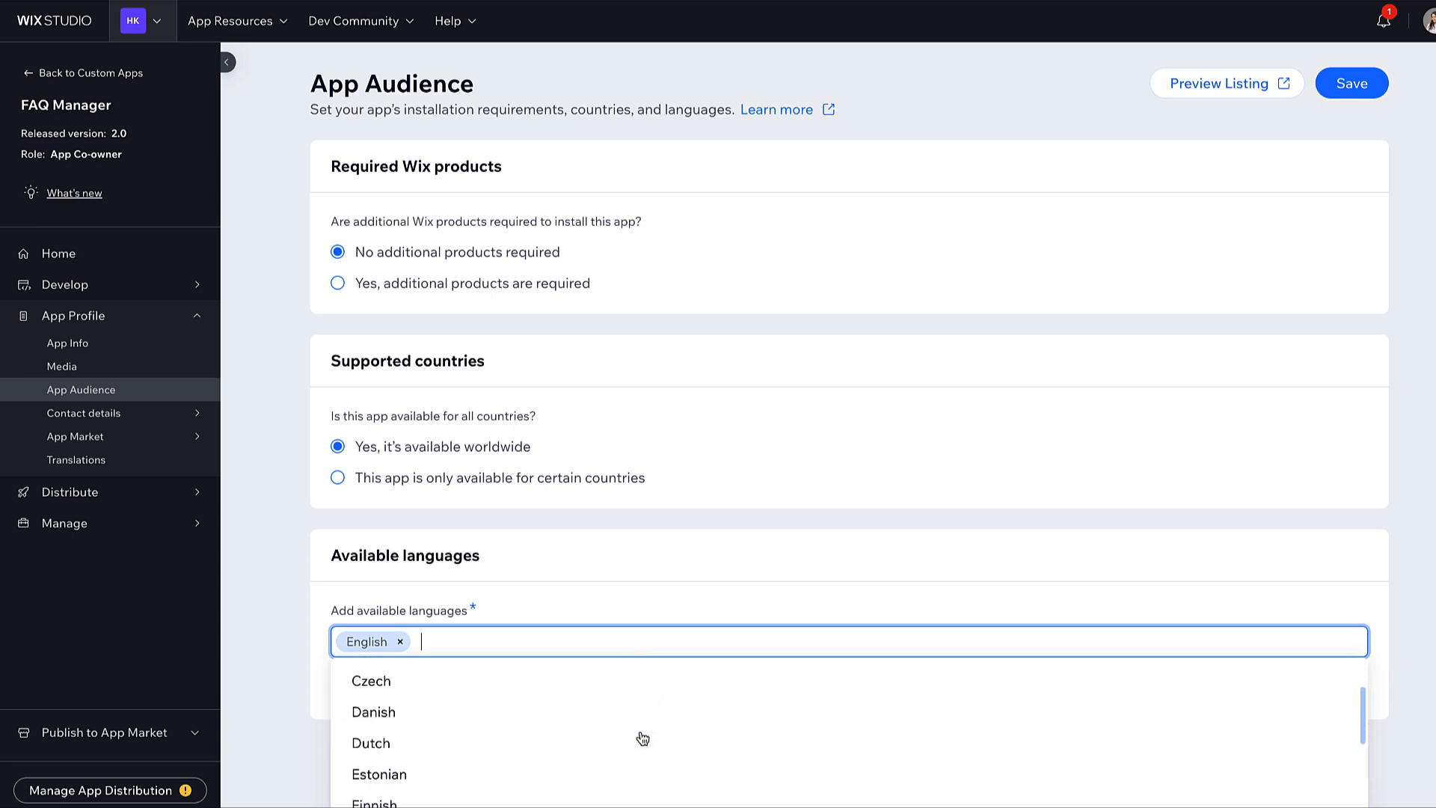
left_click(311, 768)
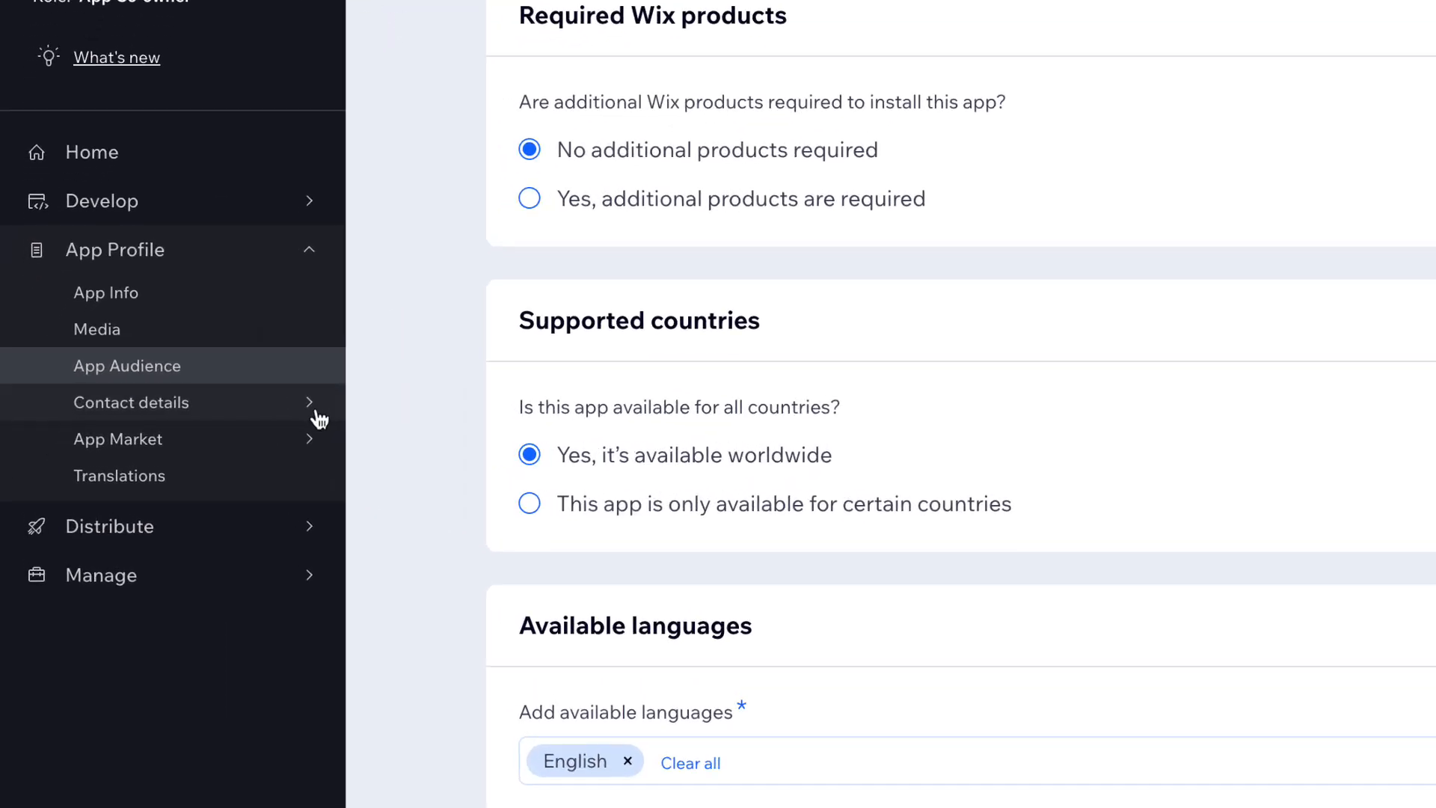
- Enter the support and billing emails and an urgent-contact phone number with country code
mouse_move(197, 418)
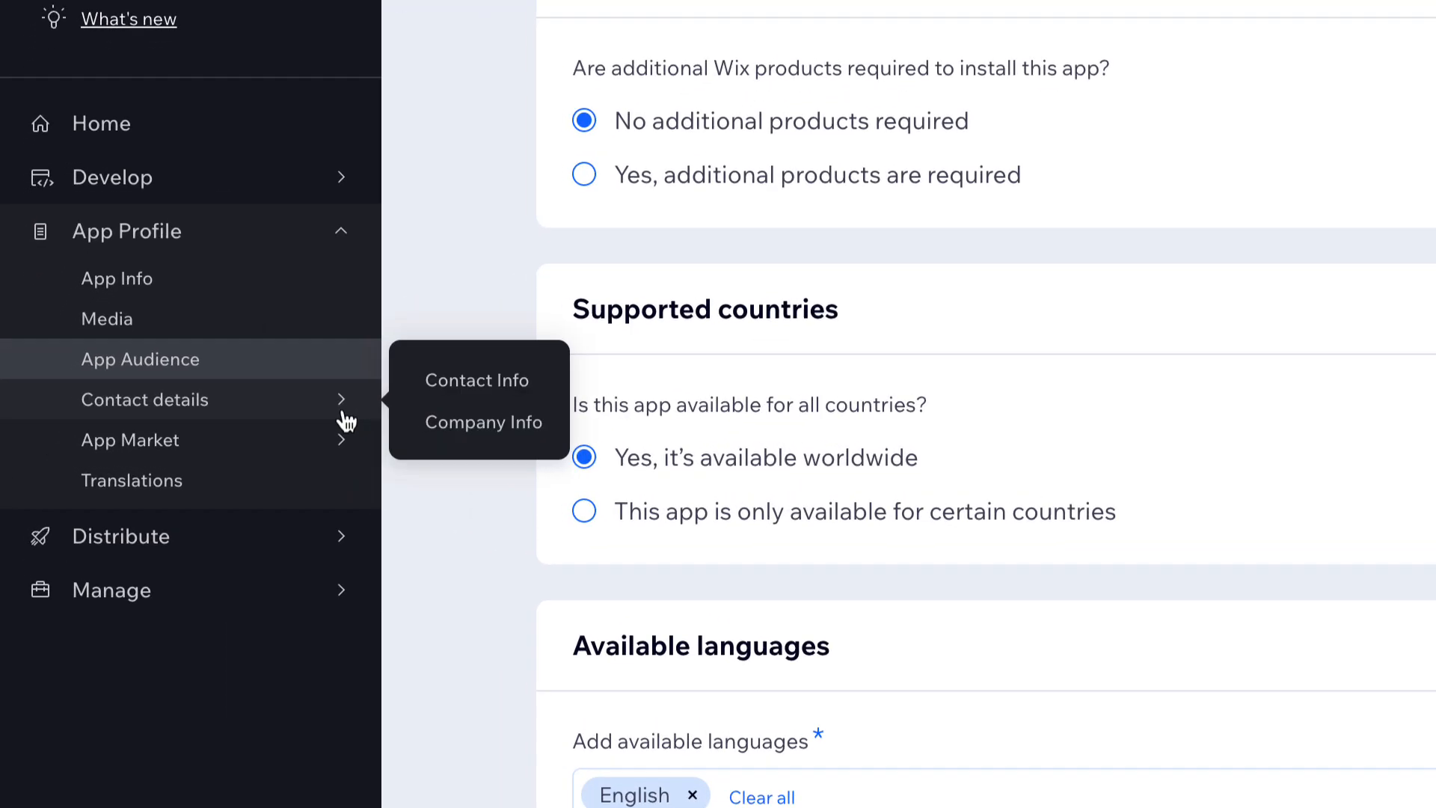
left_click(435, 393)
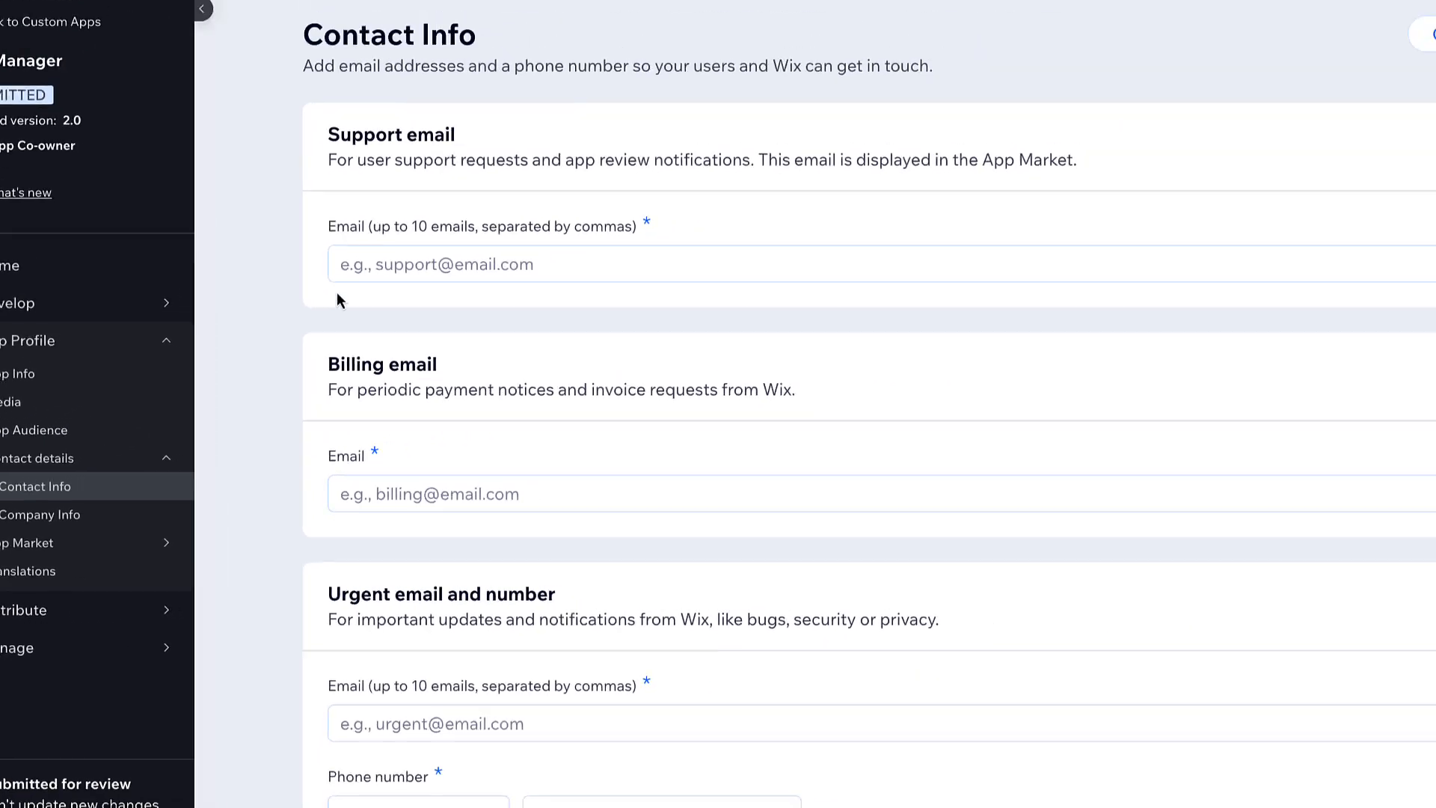
left_click(290, 298)
left_click(286, 504)
left_click(286, 712)
left_click(286, 794)
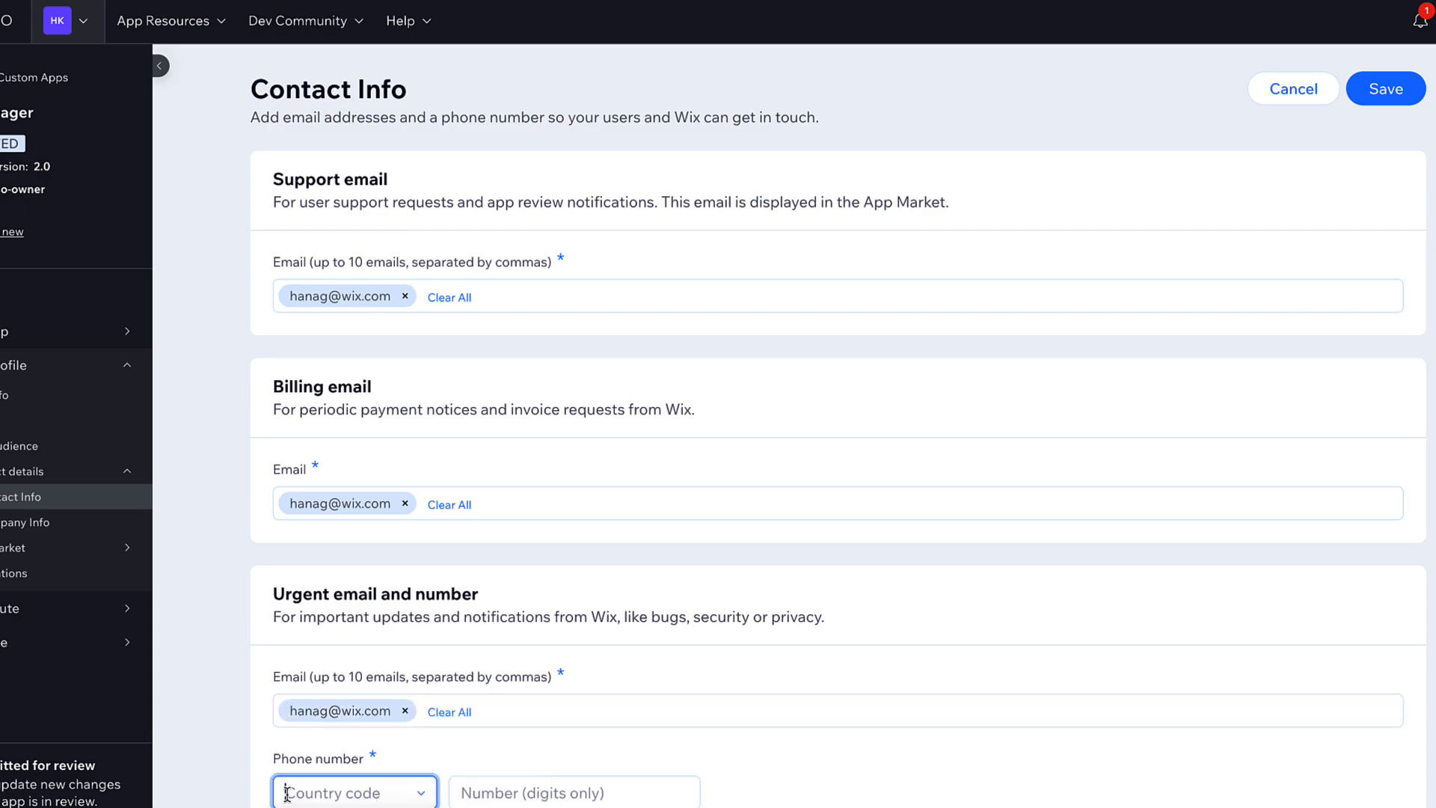
left_click(465, 793)
type("12345678")
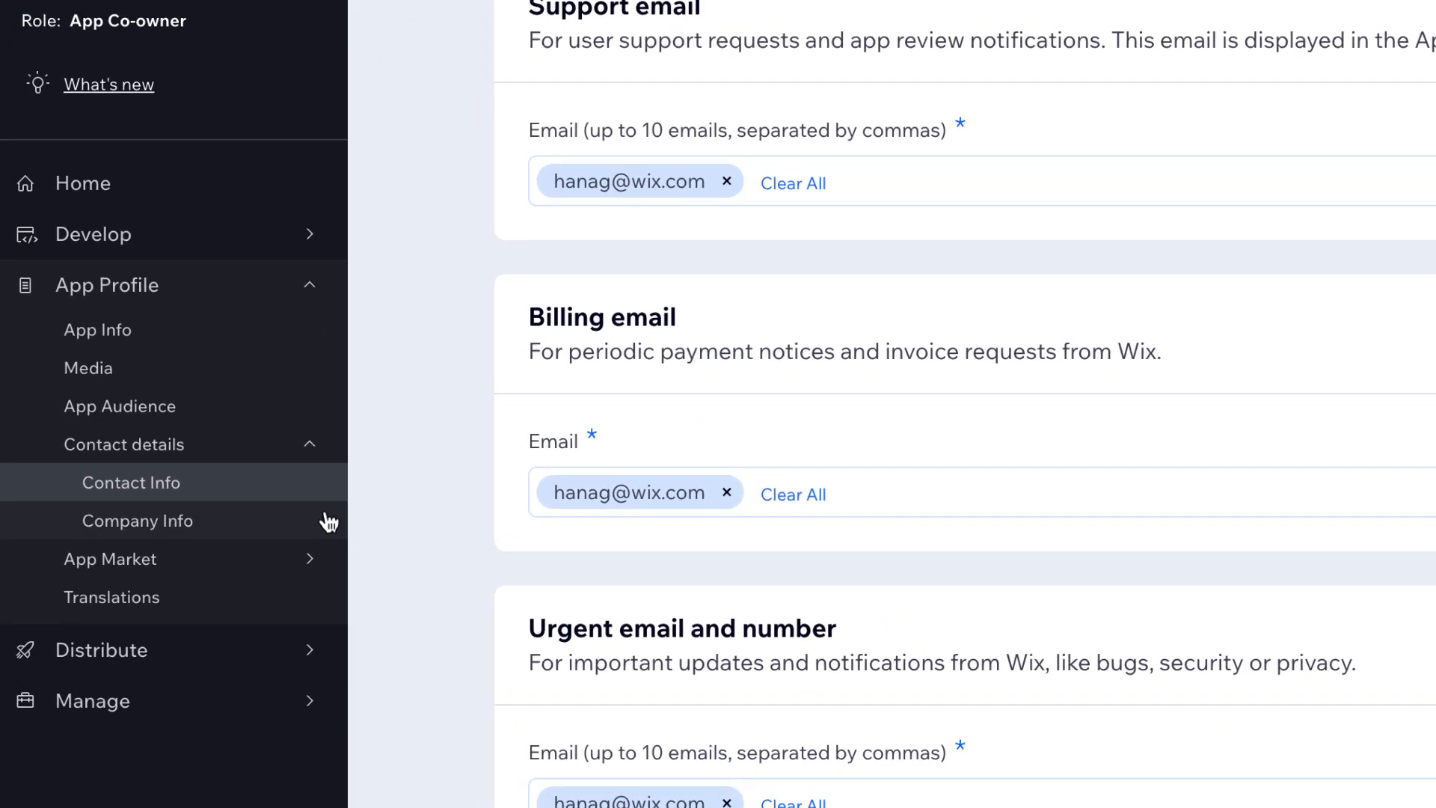
left_click(101, 526)
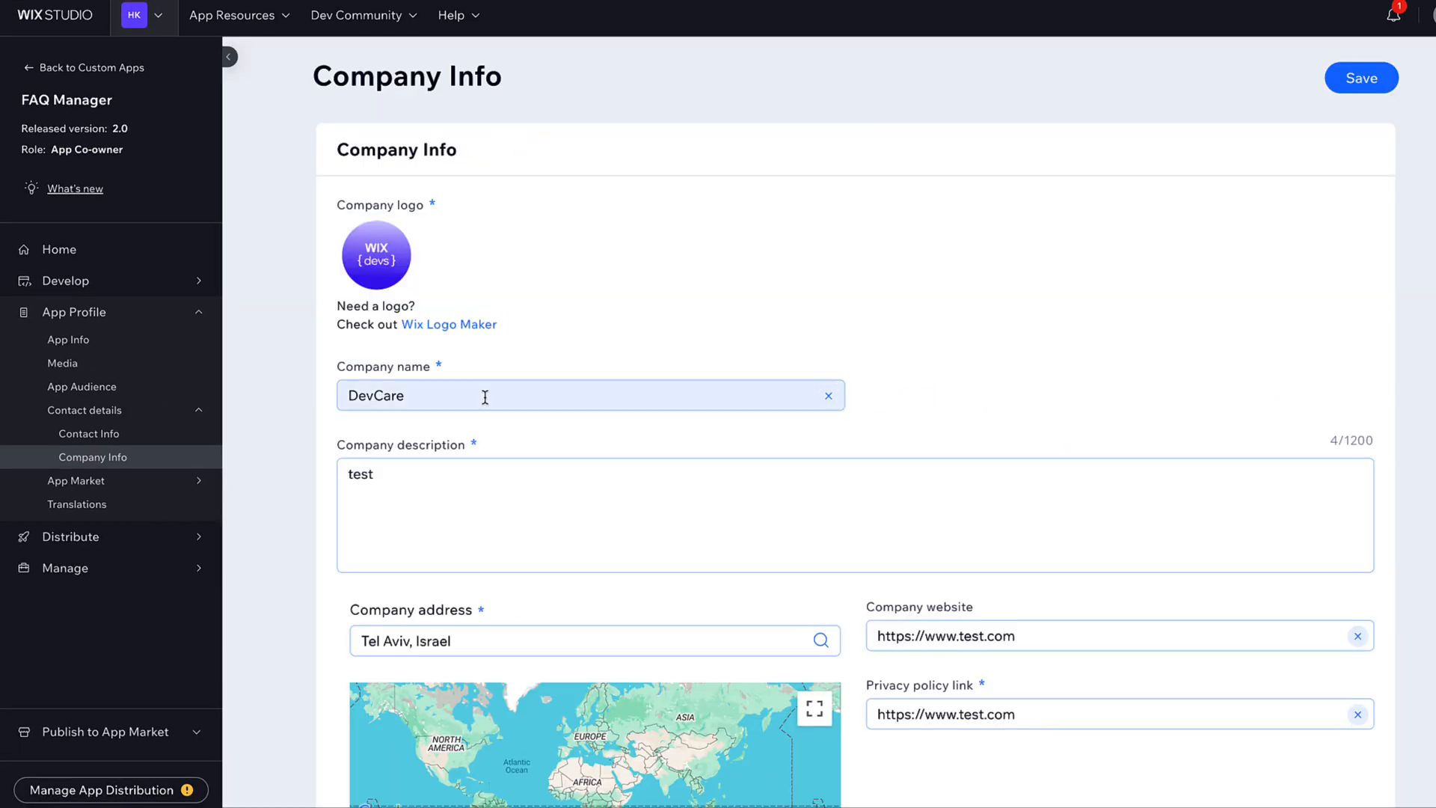
double_click(421, 397)
type("WIX {devs}")
double_click(367, 479)
type("WIX {devs} creates")
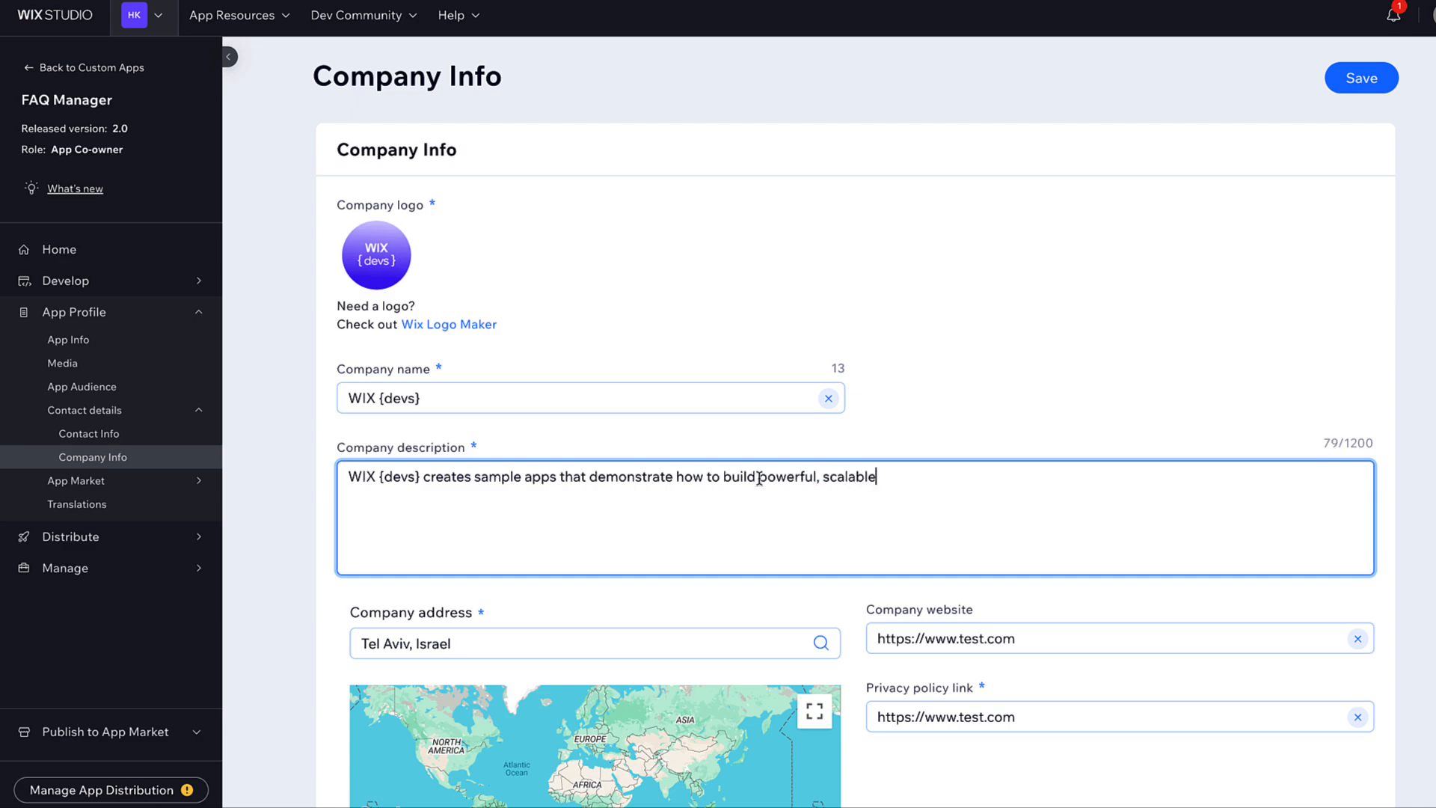
type("ired.")
scroll(1122, 568, "down", 2)
triple_click(1186, 567)
type("https://www.wix.com/about/privacy")
scroll(1197, 635, "up", 2)
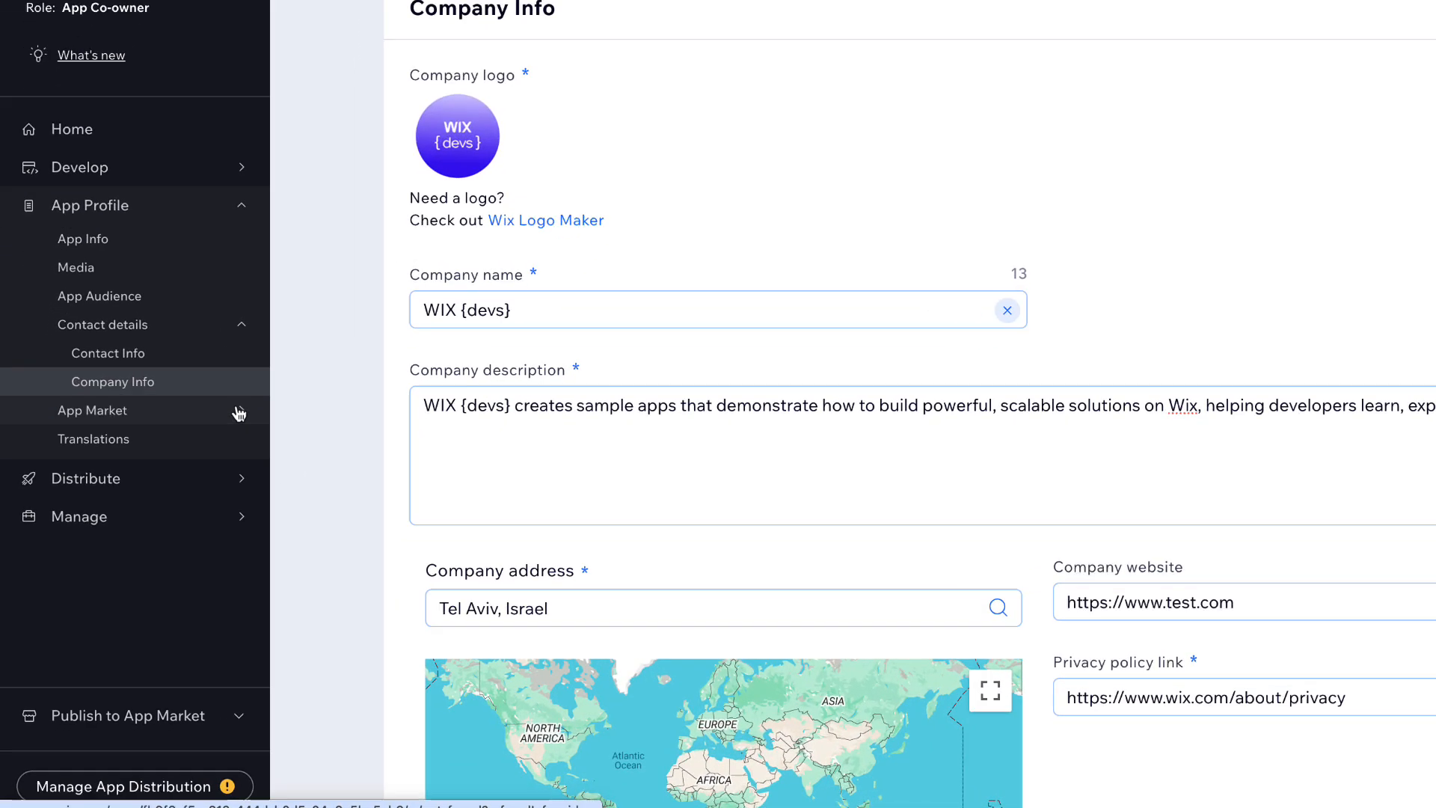
- Save category Media & Content with keywords FAQ, knowledge base, help, Q&A, support
mouse_move(193, 482)
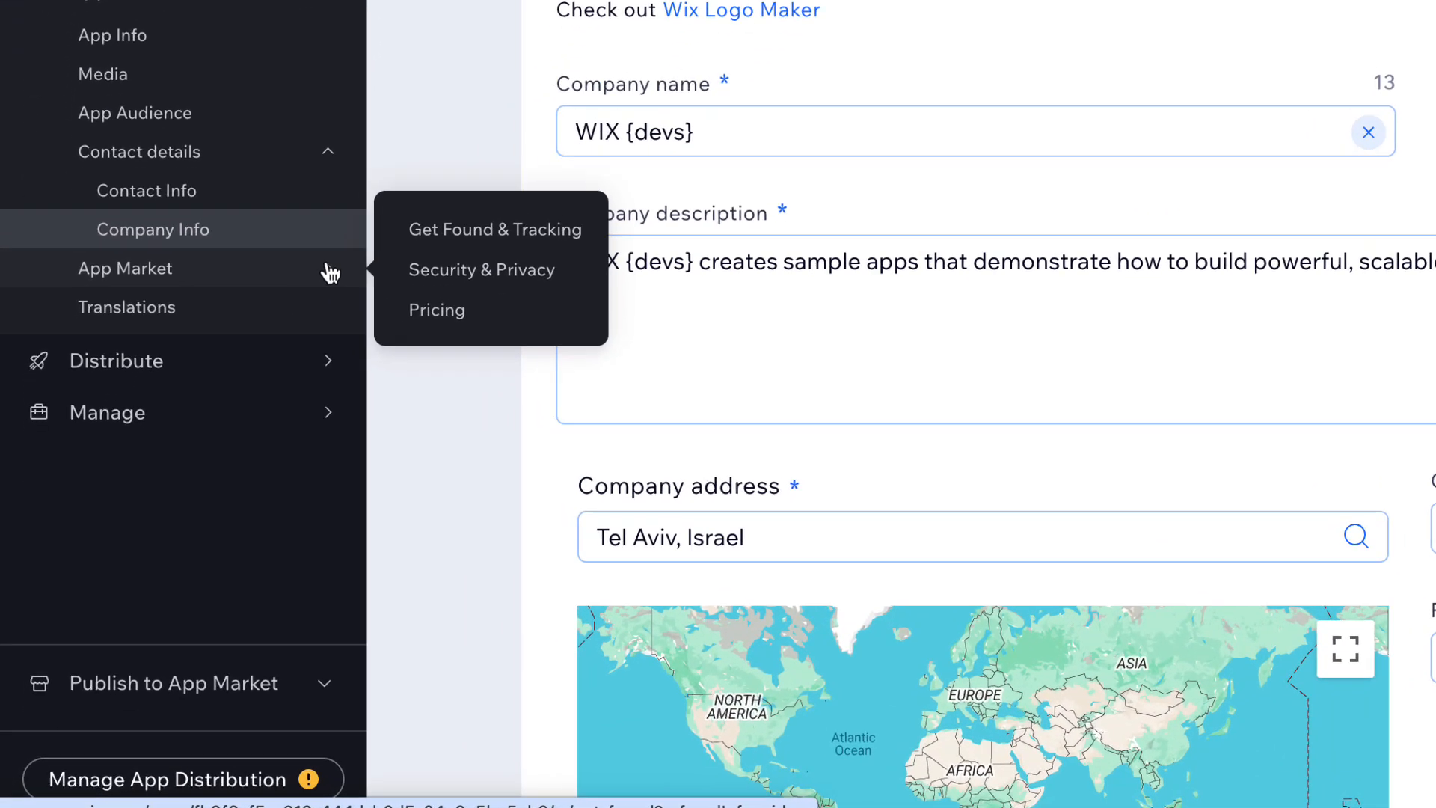
left_click(452, 214)
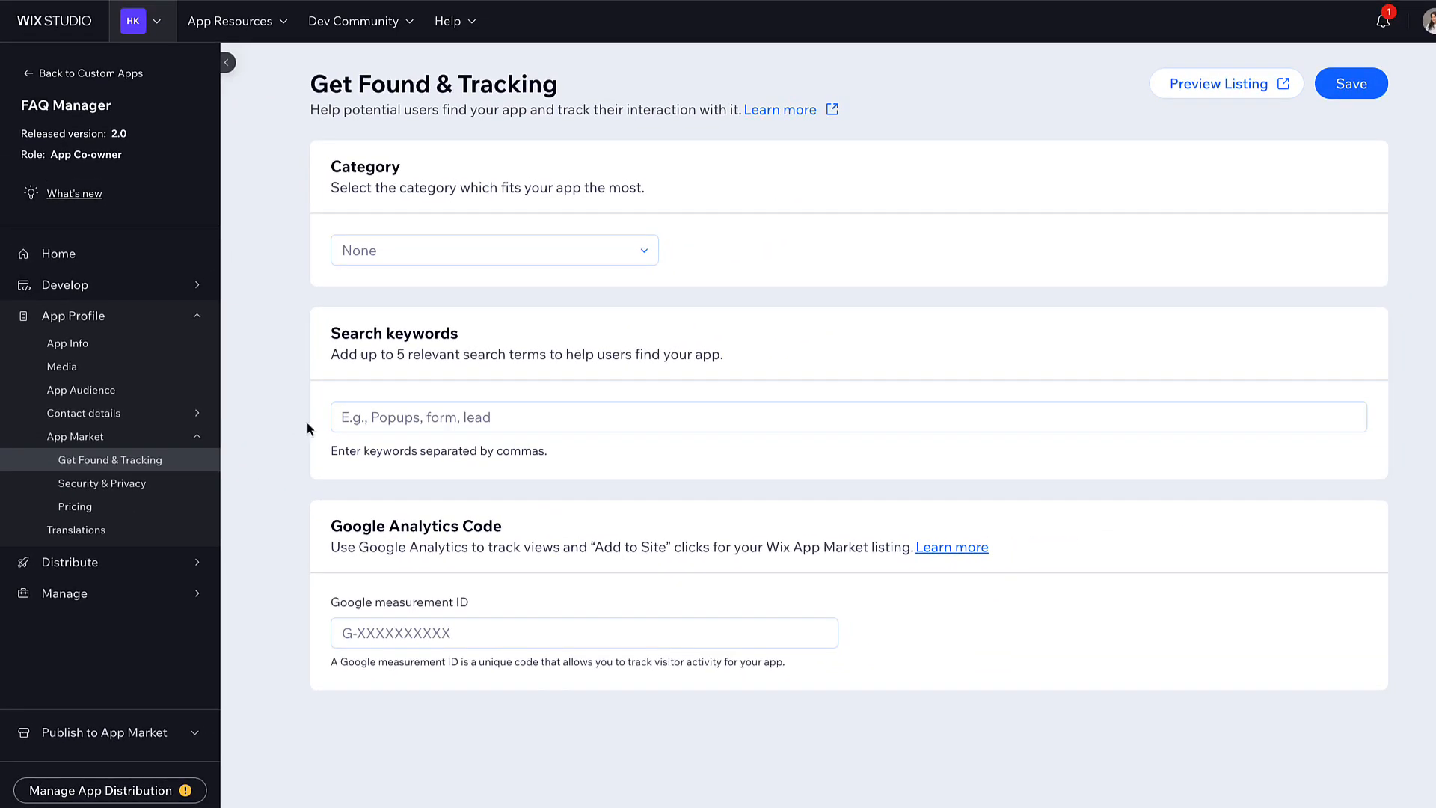
left_click(429, 258)
left_click(405, 598)
left_click(356, 416)
type("FAQ knowledge")
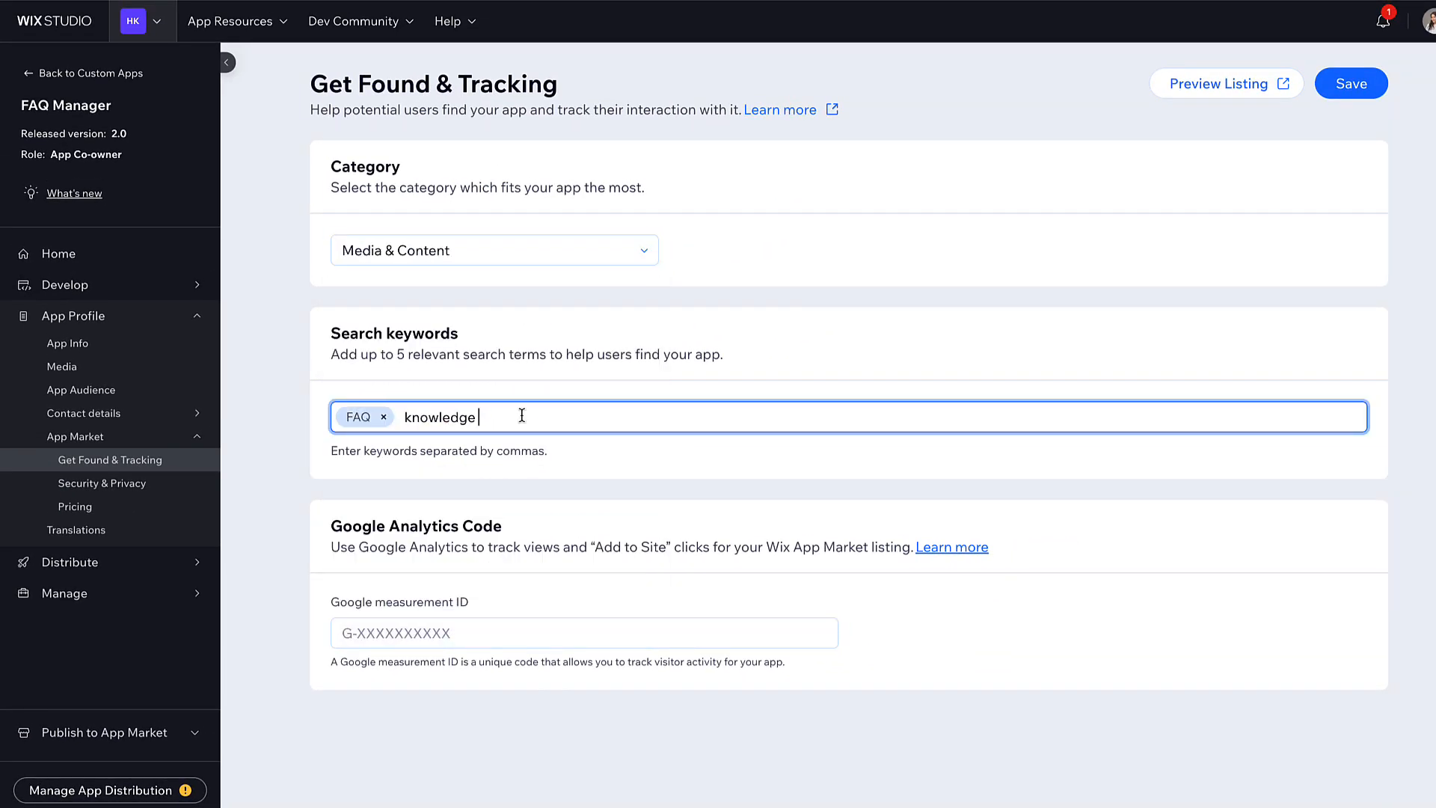
type("help,Q&A,s")
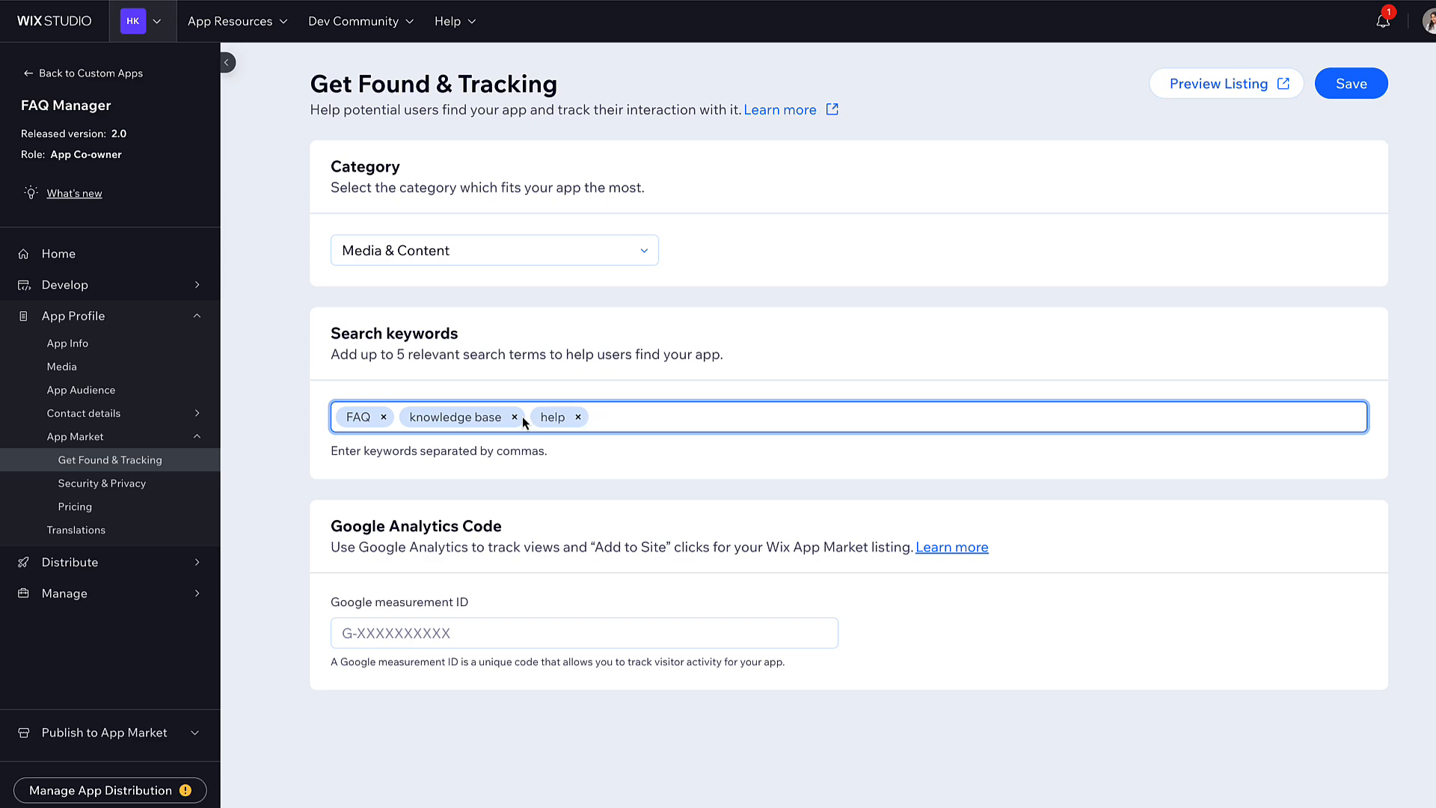
type("upport,")
left_click(1335, 90)
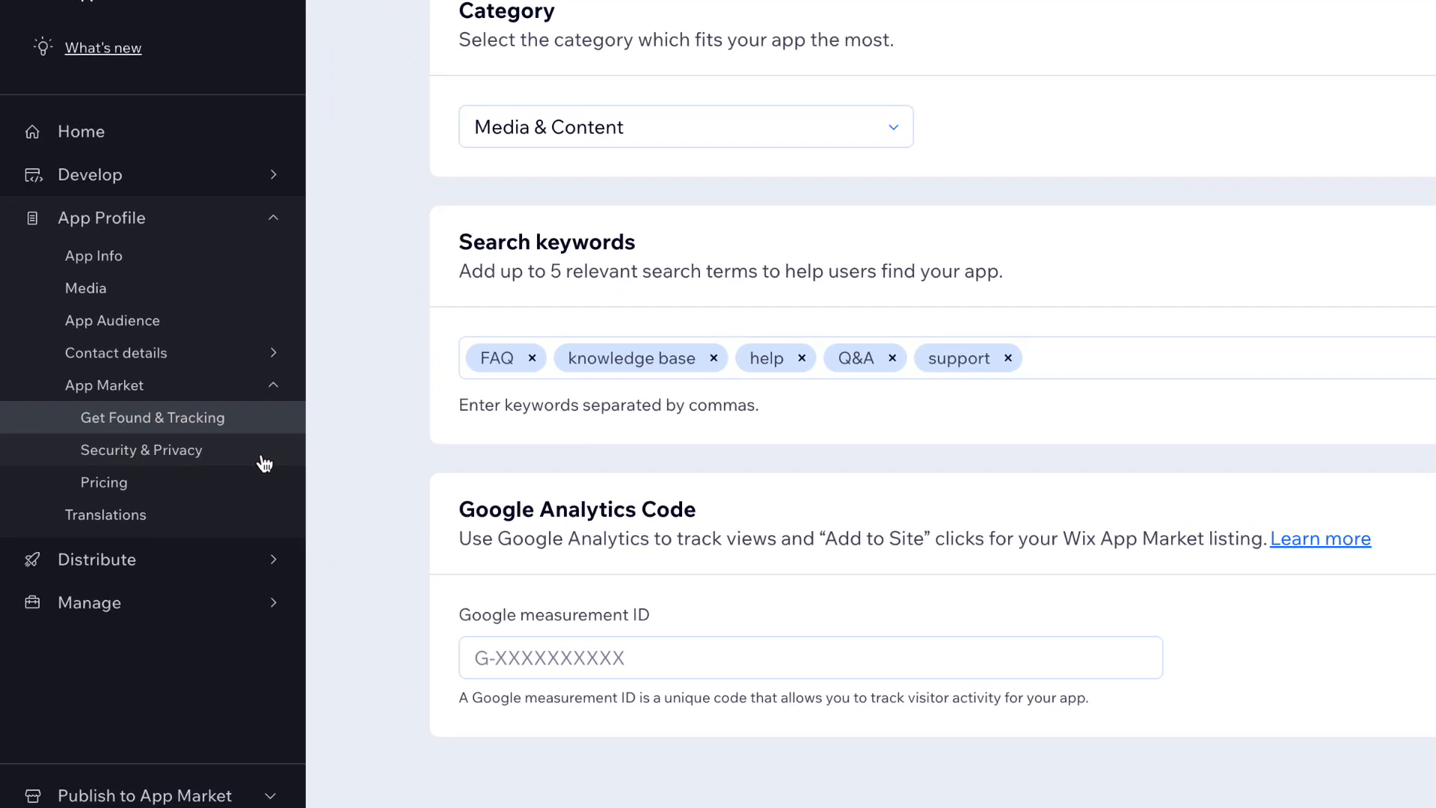
left_click(265, 463)
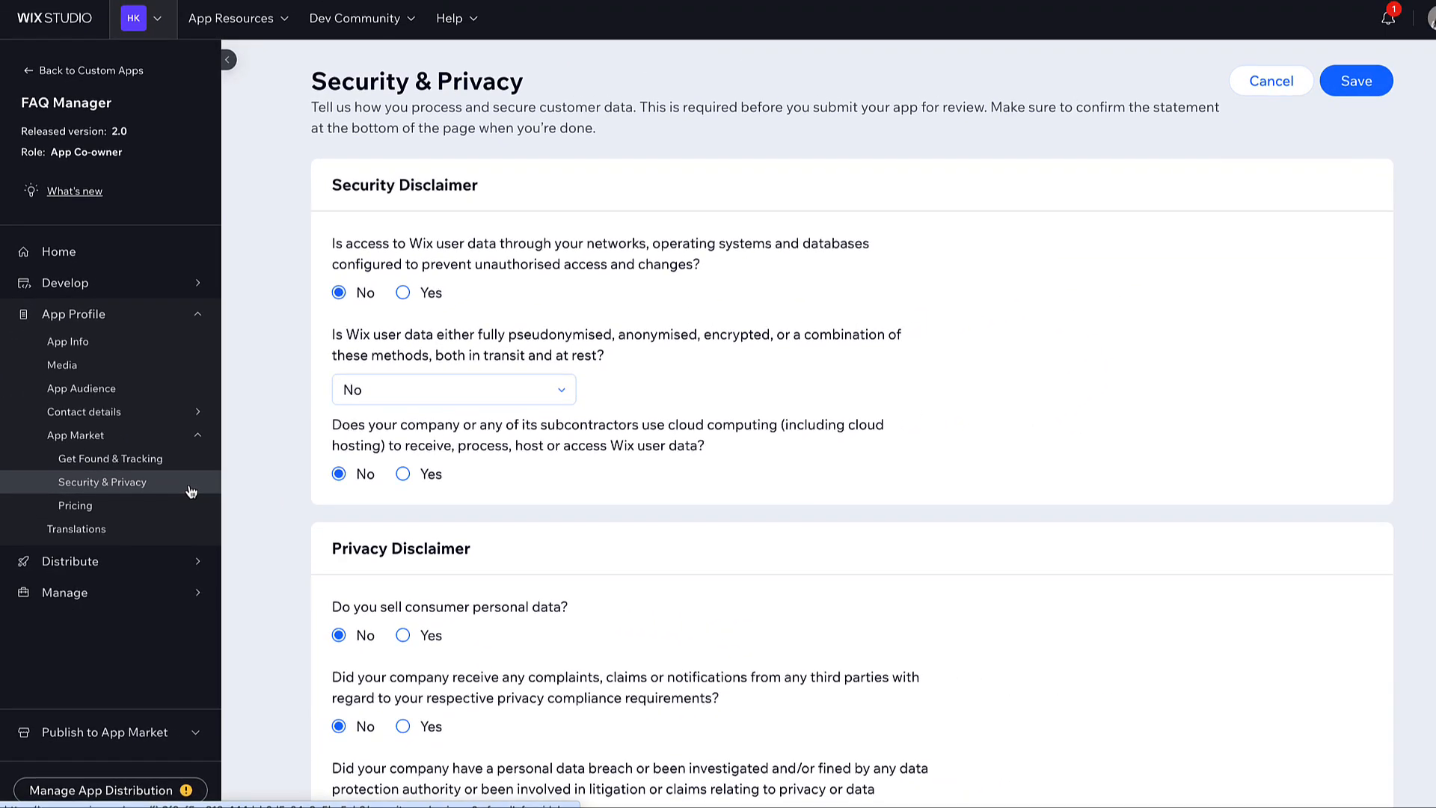
- Review Security & Privacy, keep Pricing on the Free model, and view the Translations language list
scroll(267, 470, "down", 3)
scroll(267, 470, "down", 2)
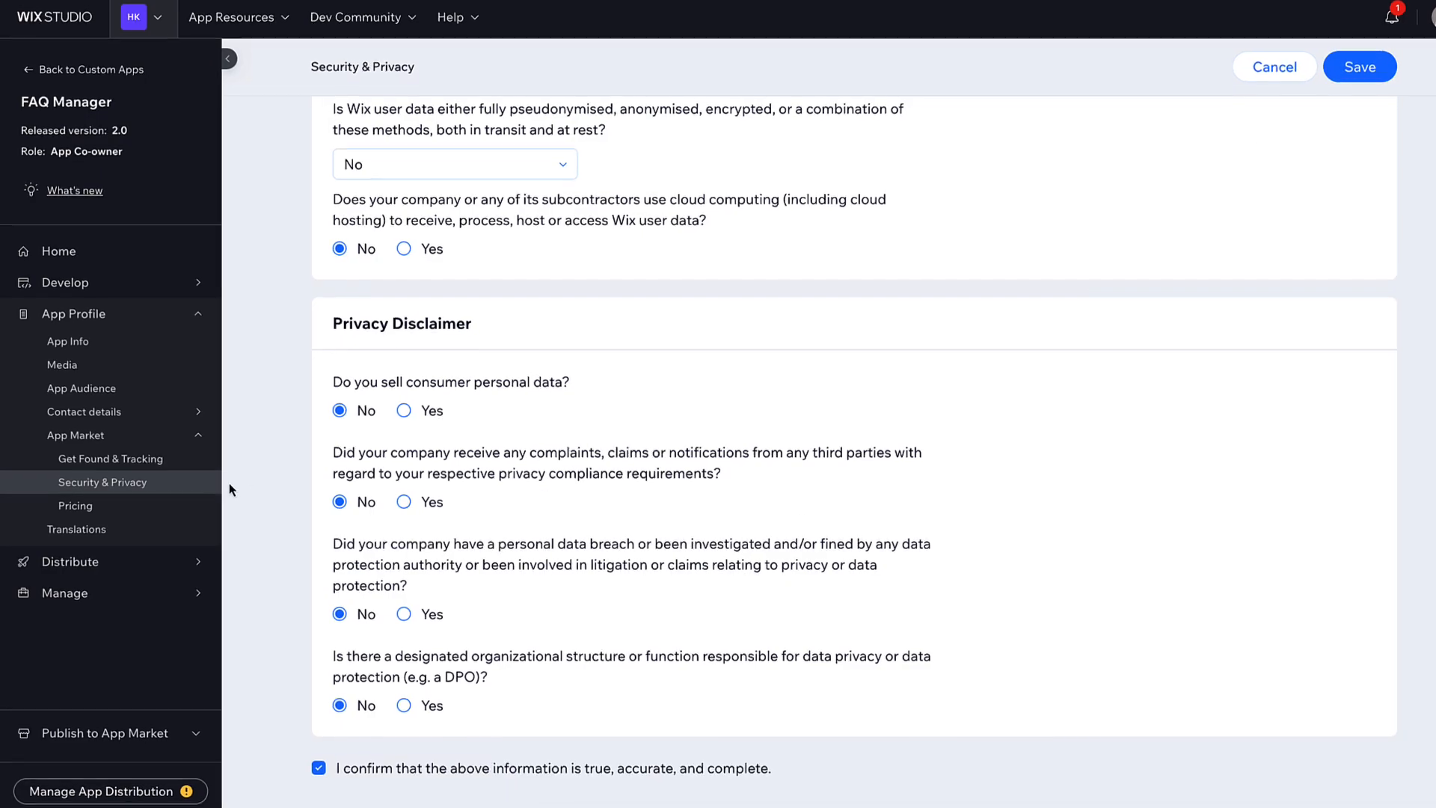
left_click(229, 557)
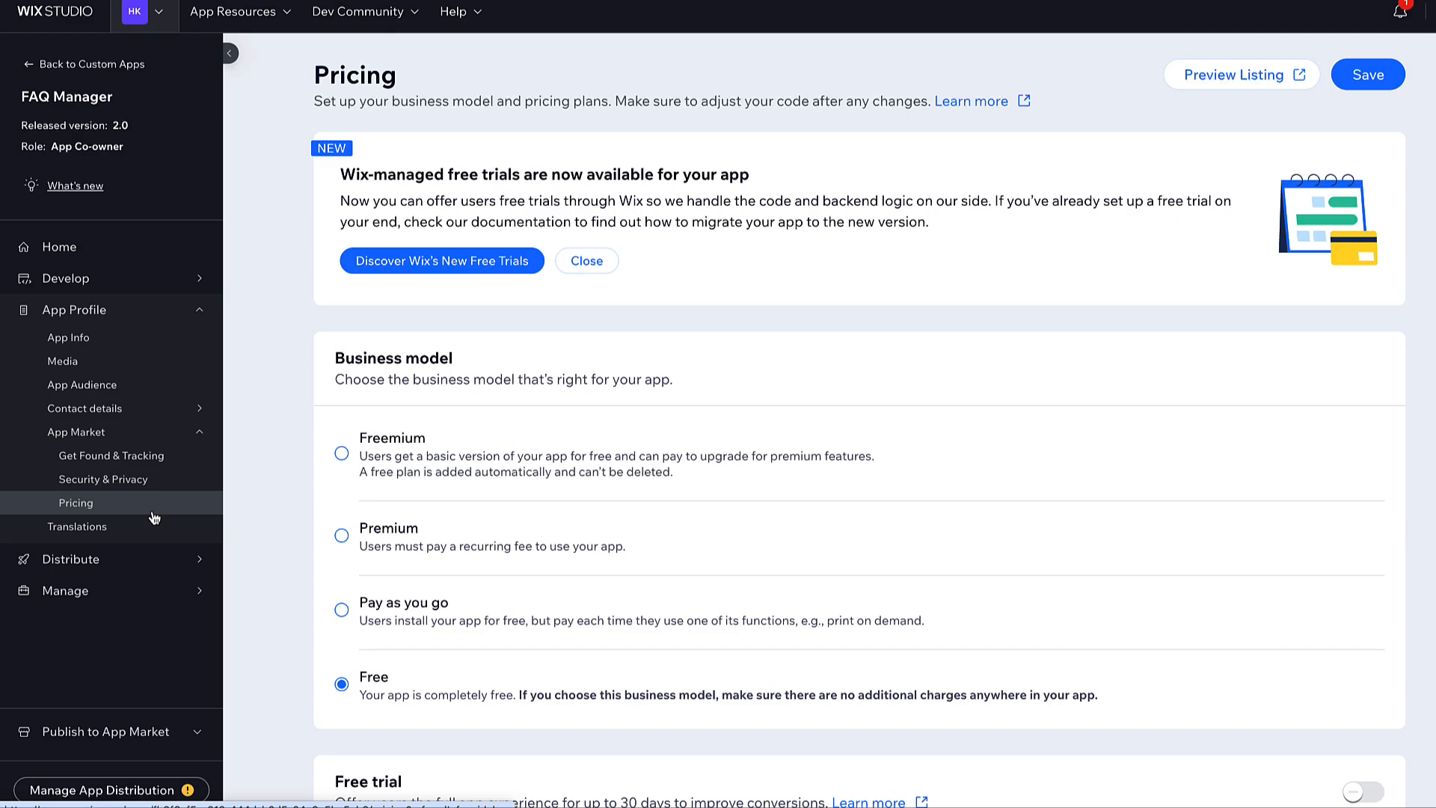
scroll(267, 461, "down", 10)
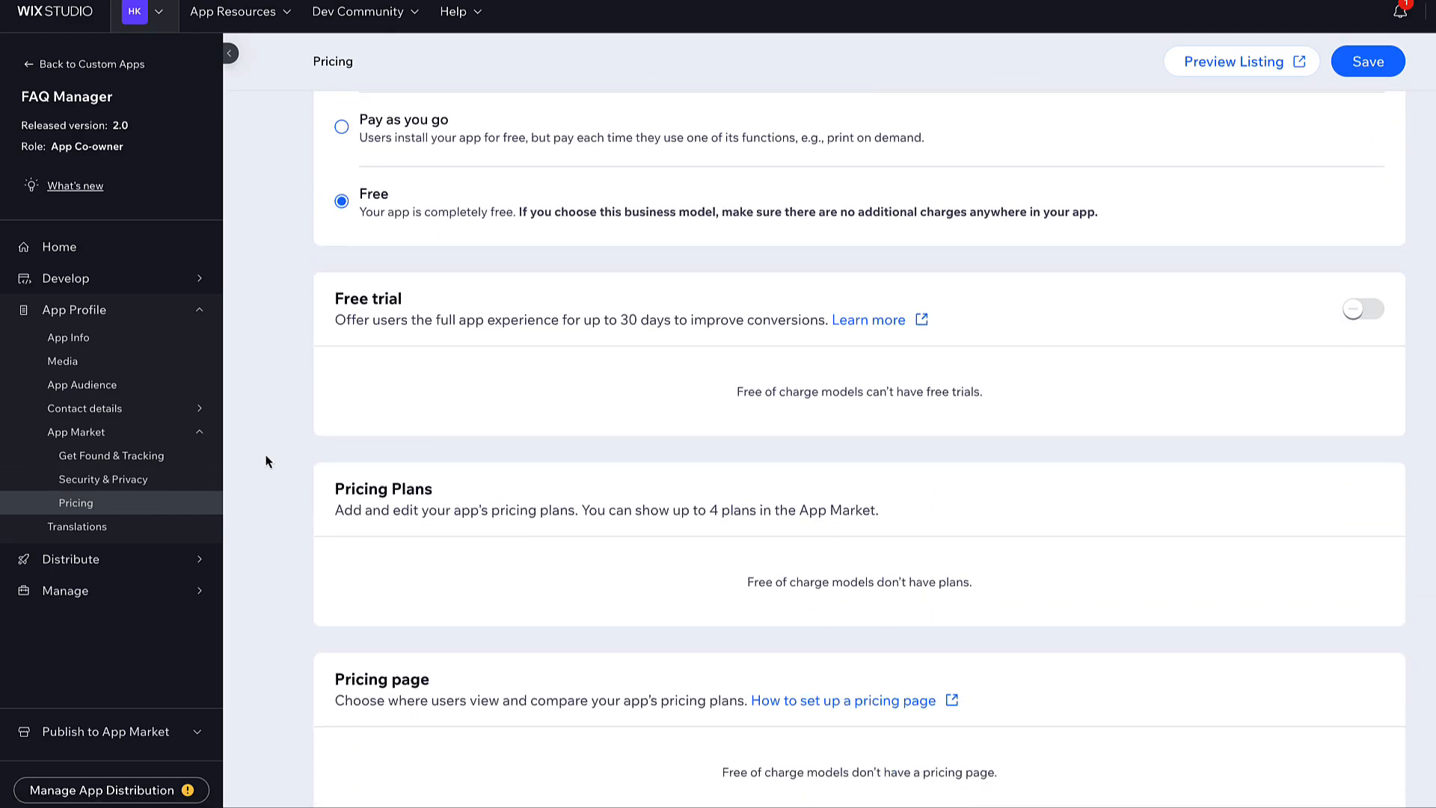
scroll(267, 461, "up", 10)
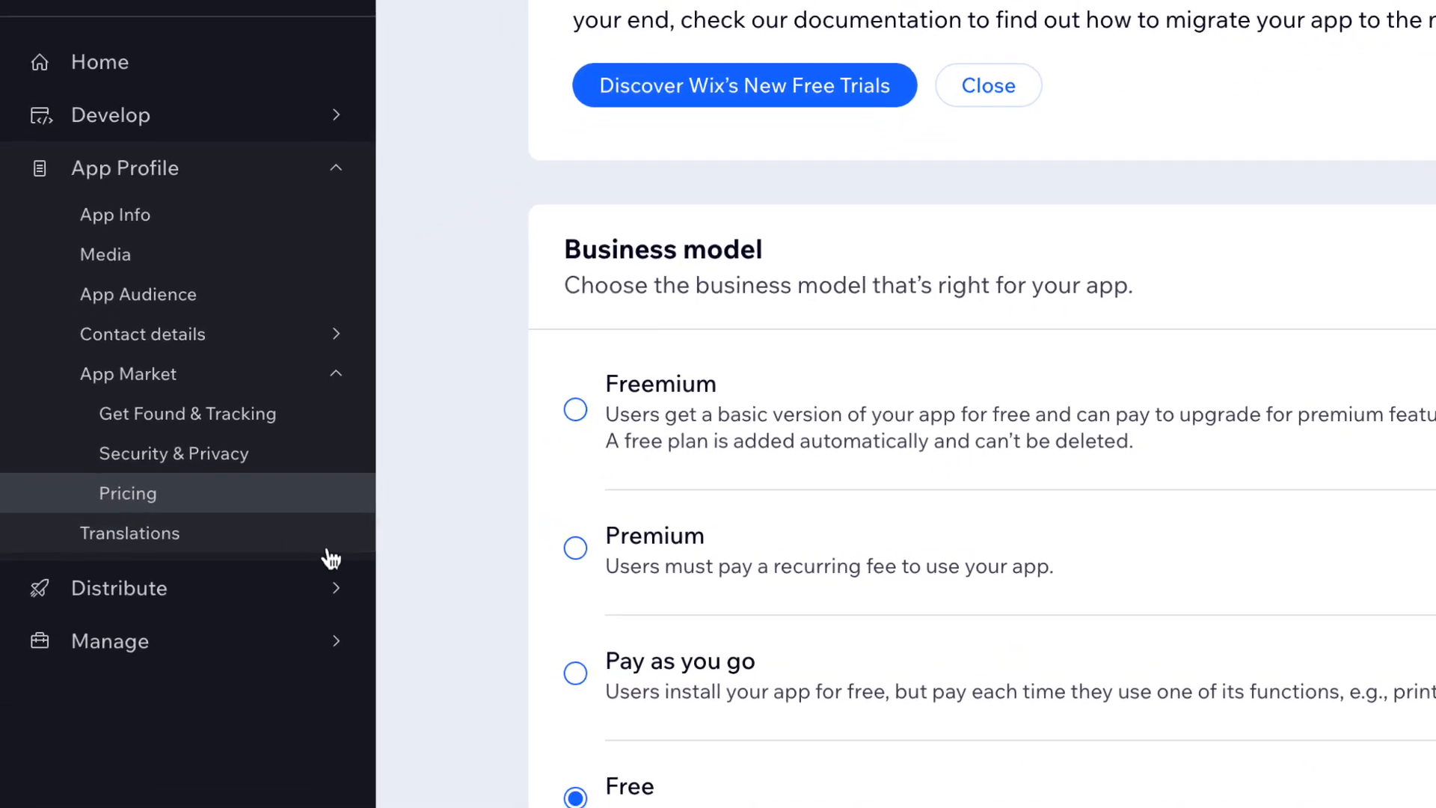
left_click(191, 533)
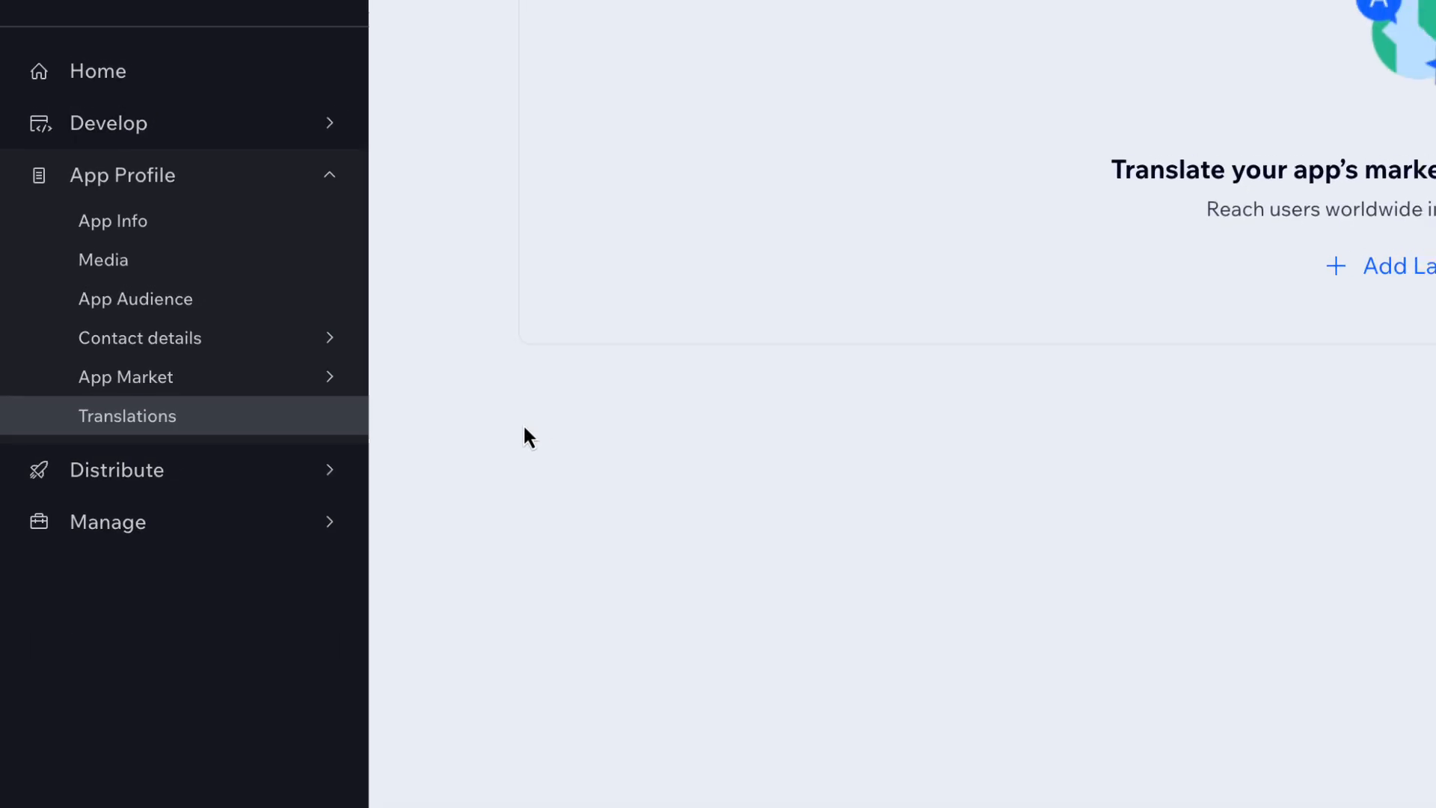
left_click(811, 376)
scroll(811, 380, "down", 2)
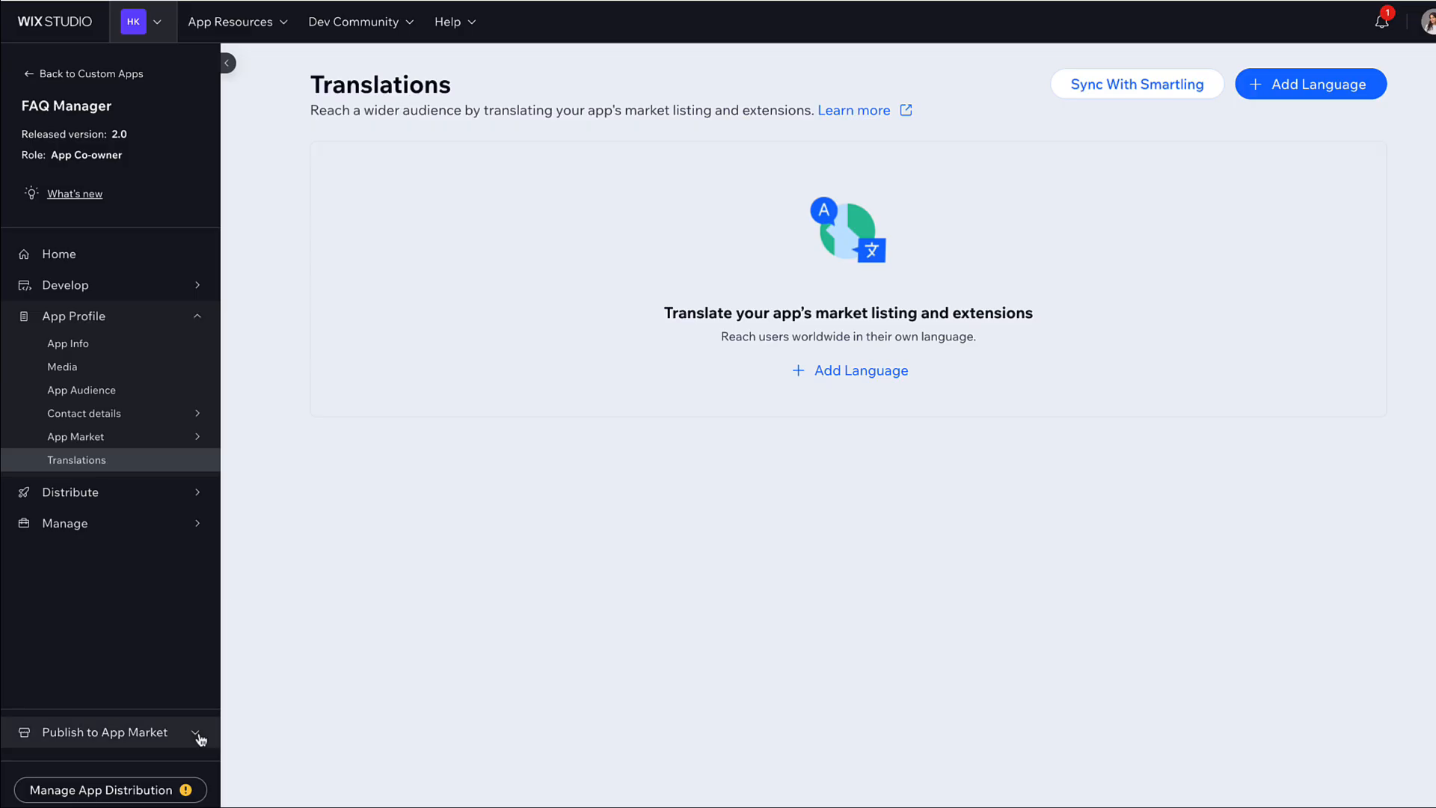
- Check the publishing checklist's recommendations, then open the Submit to App Market form
left_click(201, 739)
left_click(191, 664)
left_click(465, 146)
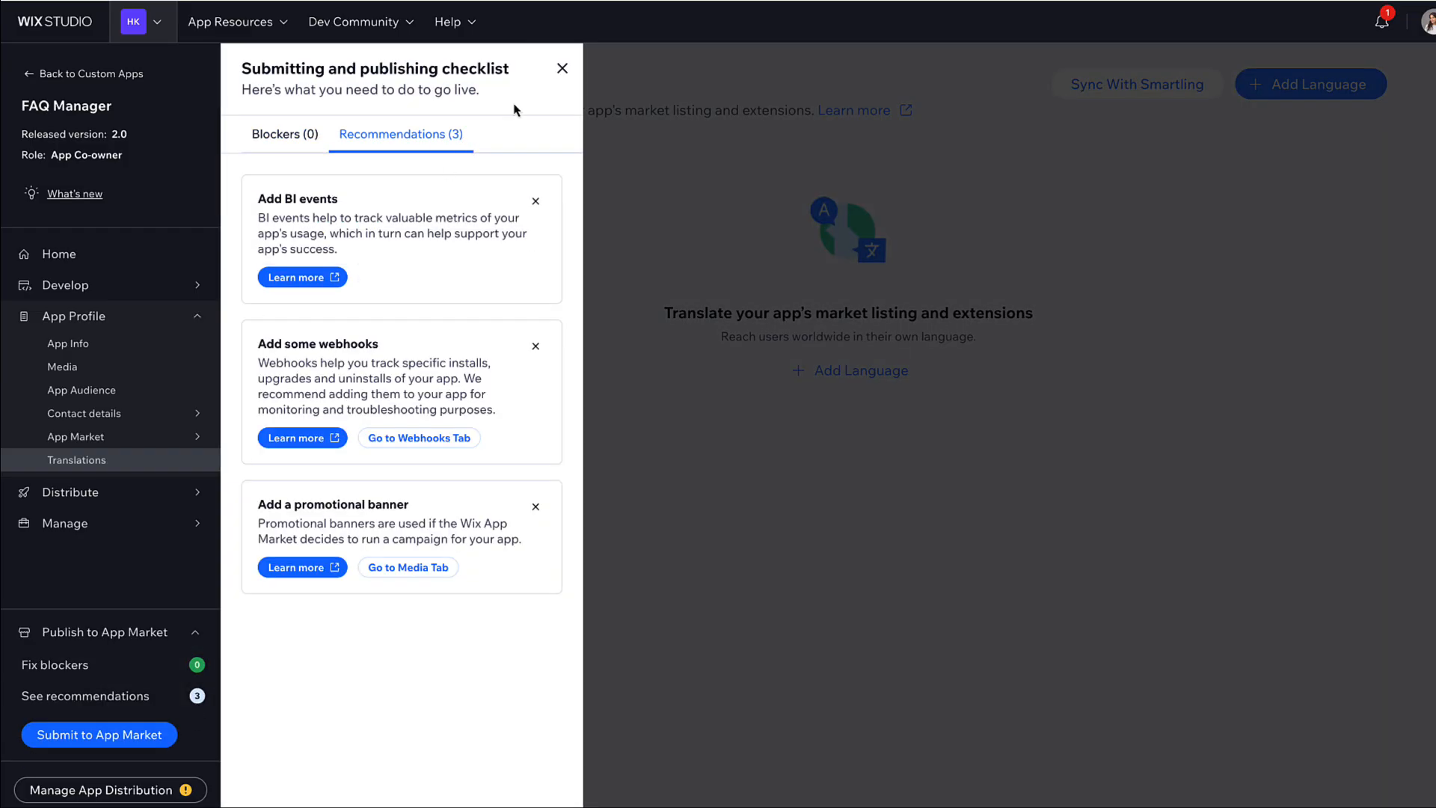
left_click(563, 68)
left_click(161, 742)
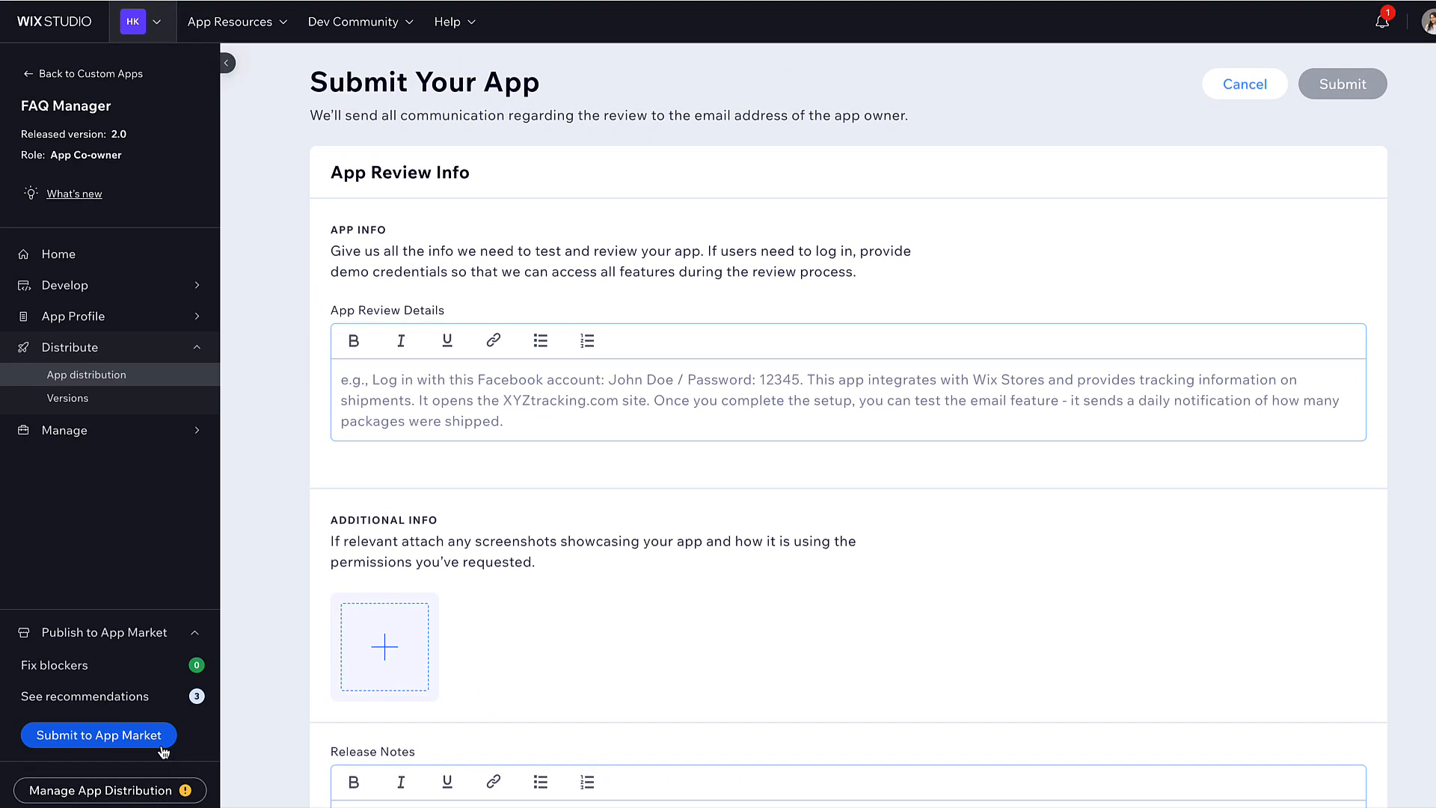
- Describe the app for reviewers: FAQ dashboard, CMS collection for FAQ data, and dynamic site widget
left_click(347, 384)
type("This app aloows uswers to create, manage, and display FAQ content on their Wix site.")
key("Return")
key("Return")
type("The app includes:")
key("Return")
type("- A dashboard for managing FAQ topics, questions, and answers")
key("Return")
type("- A CMS co")
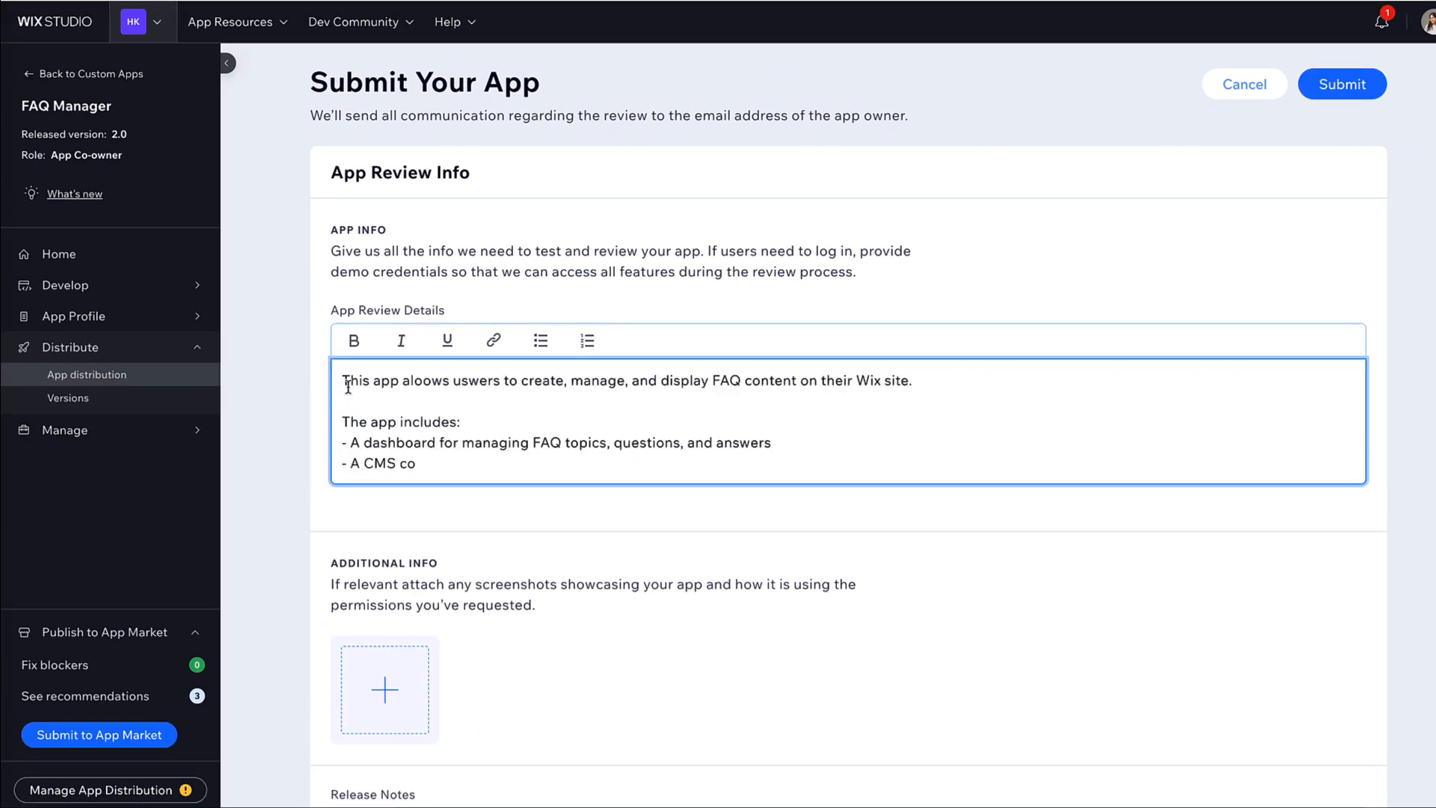
type("llection used to store FAQ data")
key("Return")
type("- A site widget that displays the FAQs dynamically on the site")
- Add 'How to test the app' steps: create a topic, add questions and answers, and more
key("Return")
key("Return")
type("How to test the app:")
key("Return")
type("1. Open the dashboard and create a new topic 2. Add a few questions and answers 3. Go to the site editor and add the FAQ widget to the page")
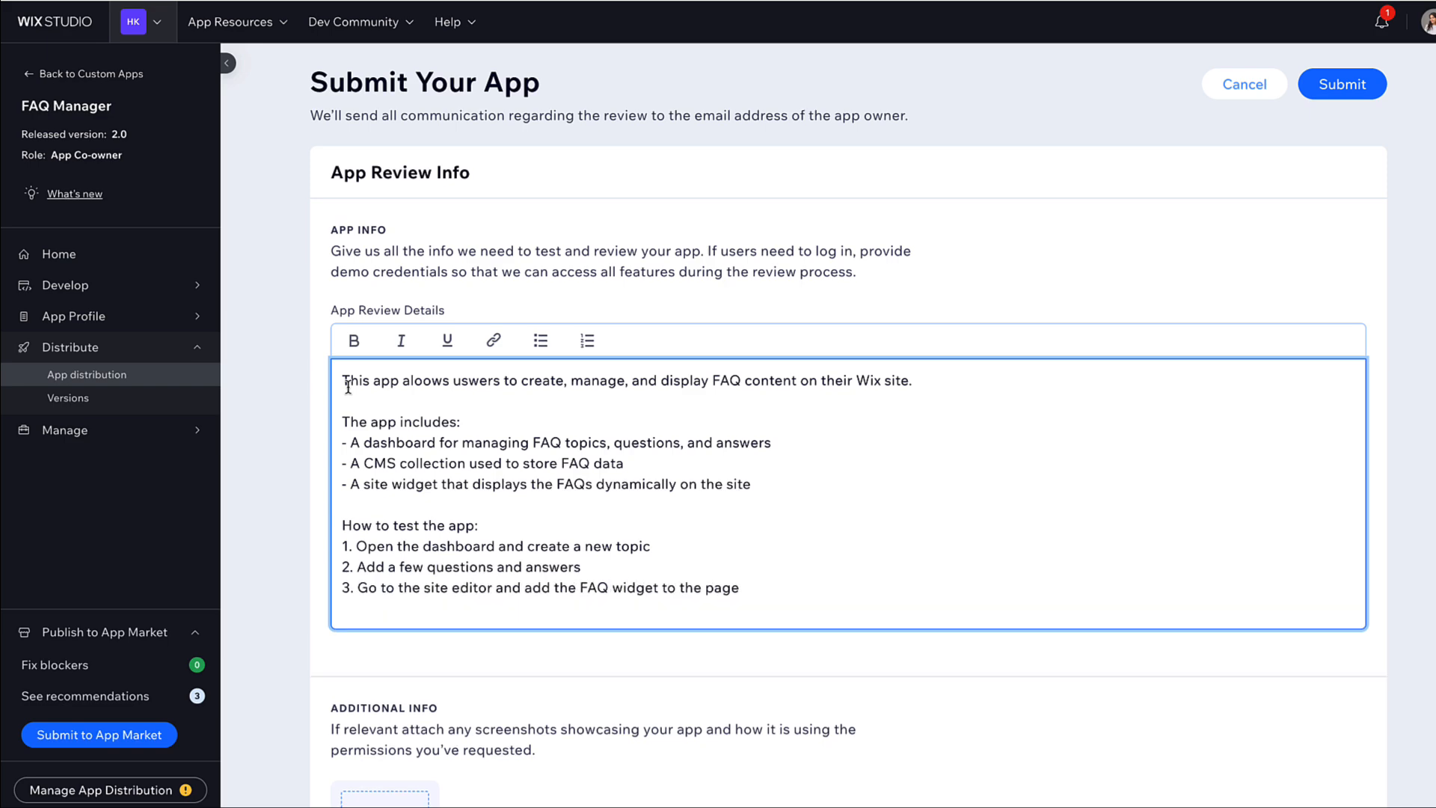
type(" 4. Preview / publish the site and view the FAQ section  All changes made in the dashboard are reflected in the widget in real time.")
- Write release notes starting 'Initial version of the FAQ Manager app.'
scroll(344, 524, "down", 6)
left_click(340, 563)
type("Initial version of the FAQ Manager app.")
key("Return")
type("Includes dashboaed management, CMS integration, and a dynamic FAQ widget for site display.")
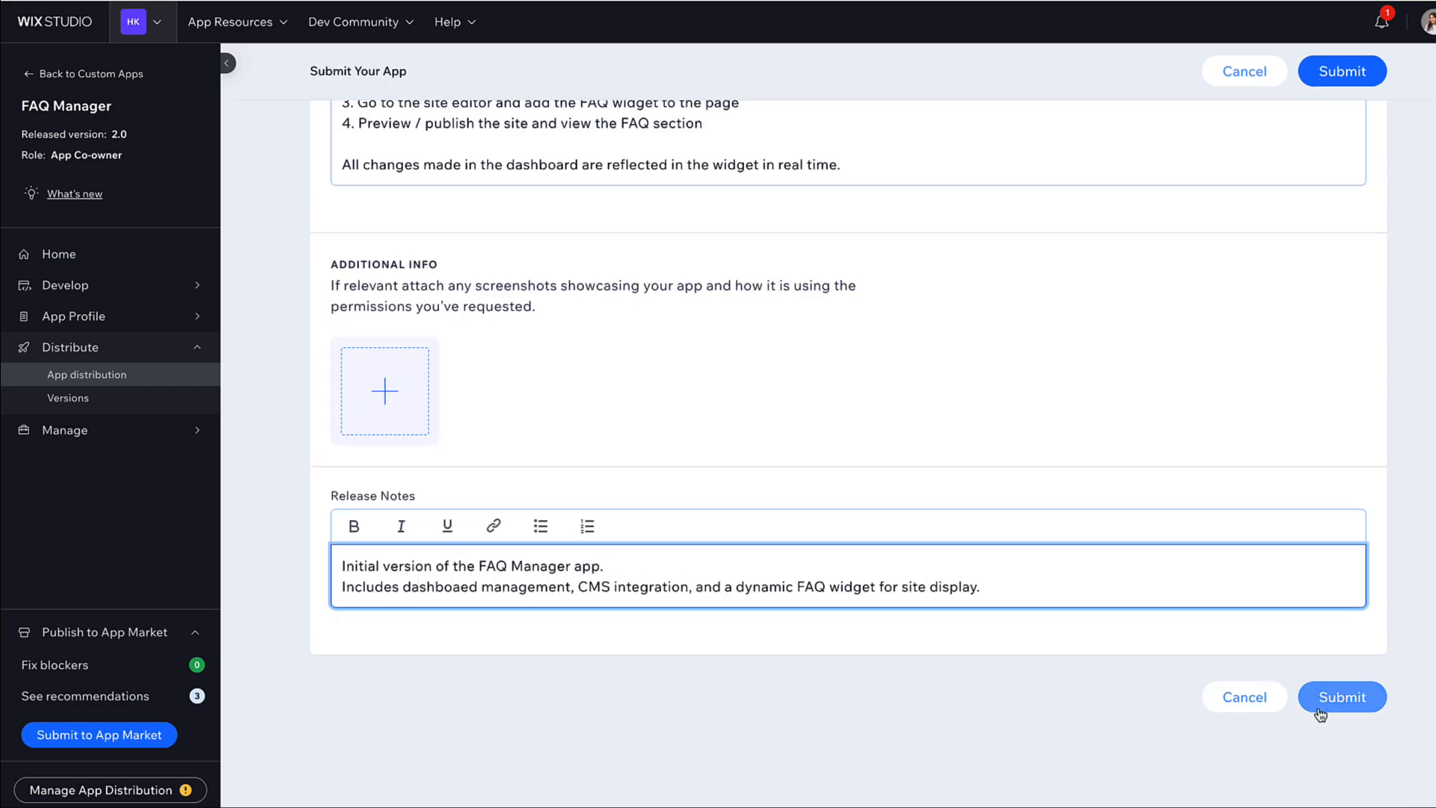
- Submit the FAQ Manager version for review and scroll through the resulting page
left_click(1320, 711)
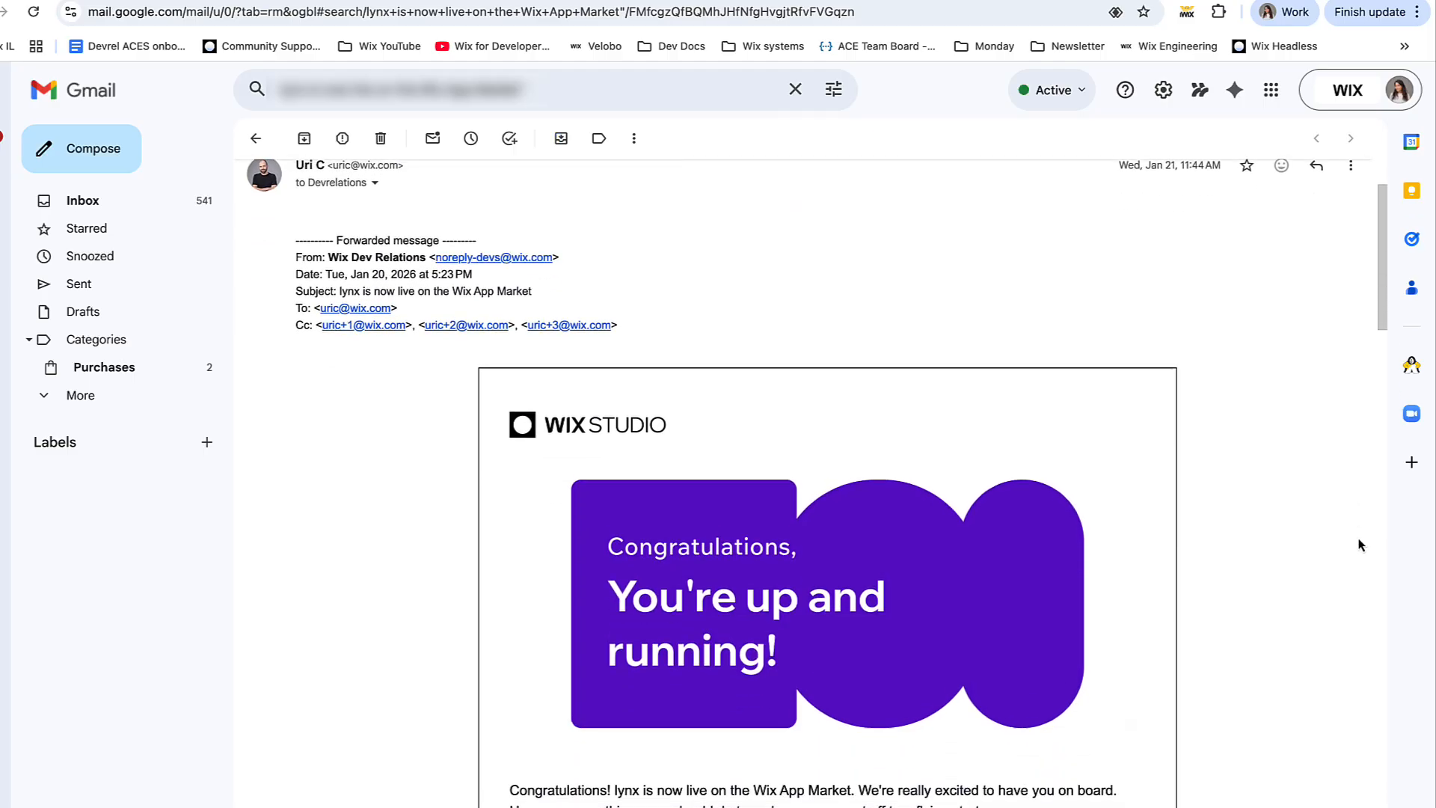
scroll(1355, 545, "down", 10)
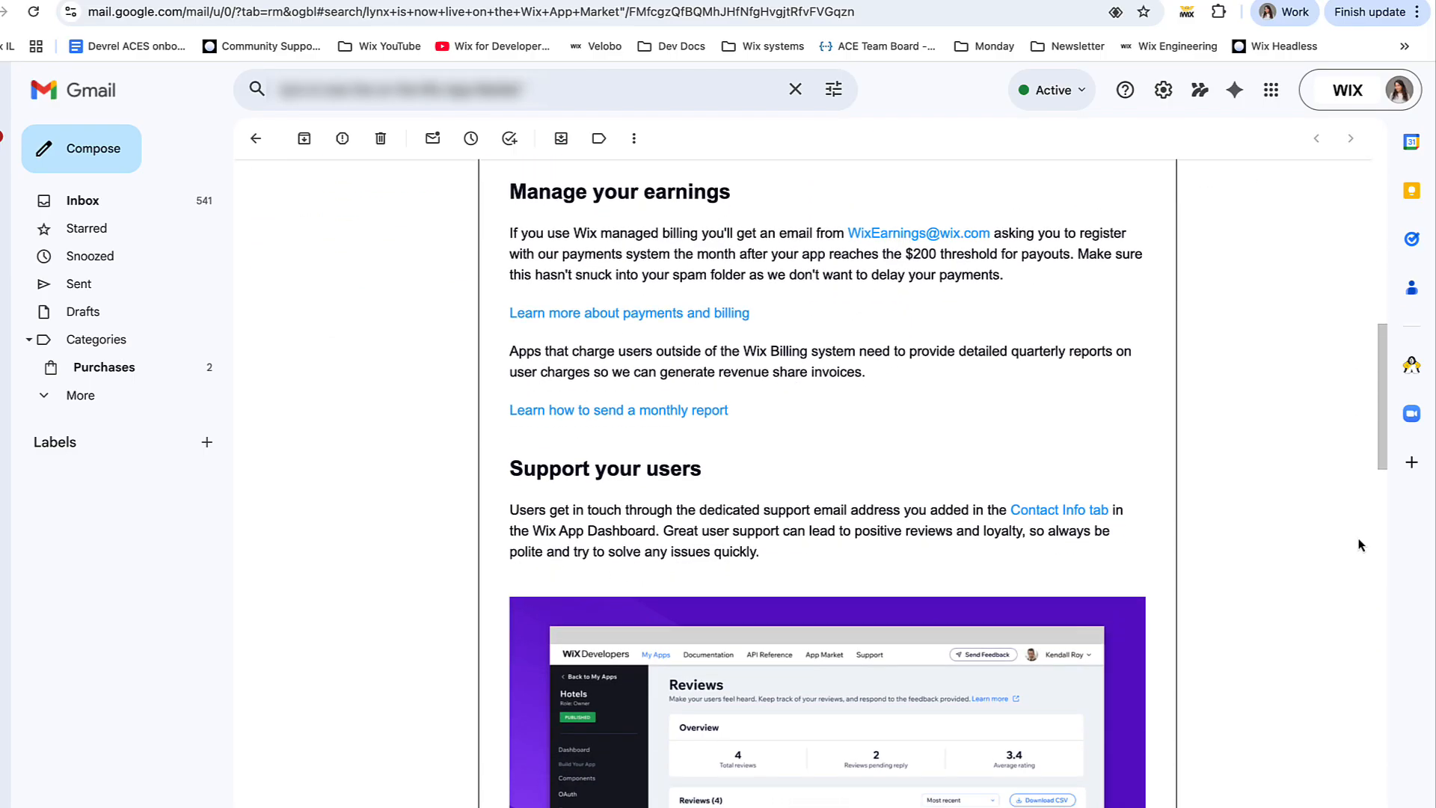
scroll(1359, 545, "down", 15)
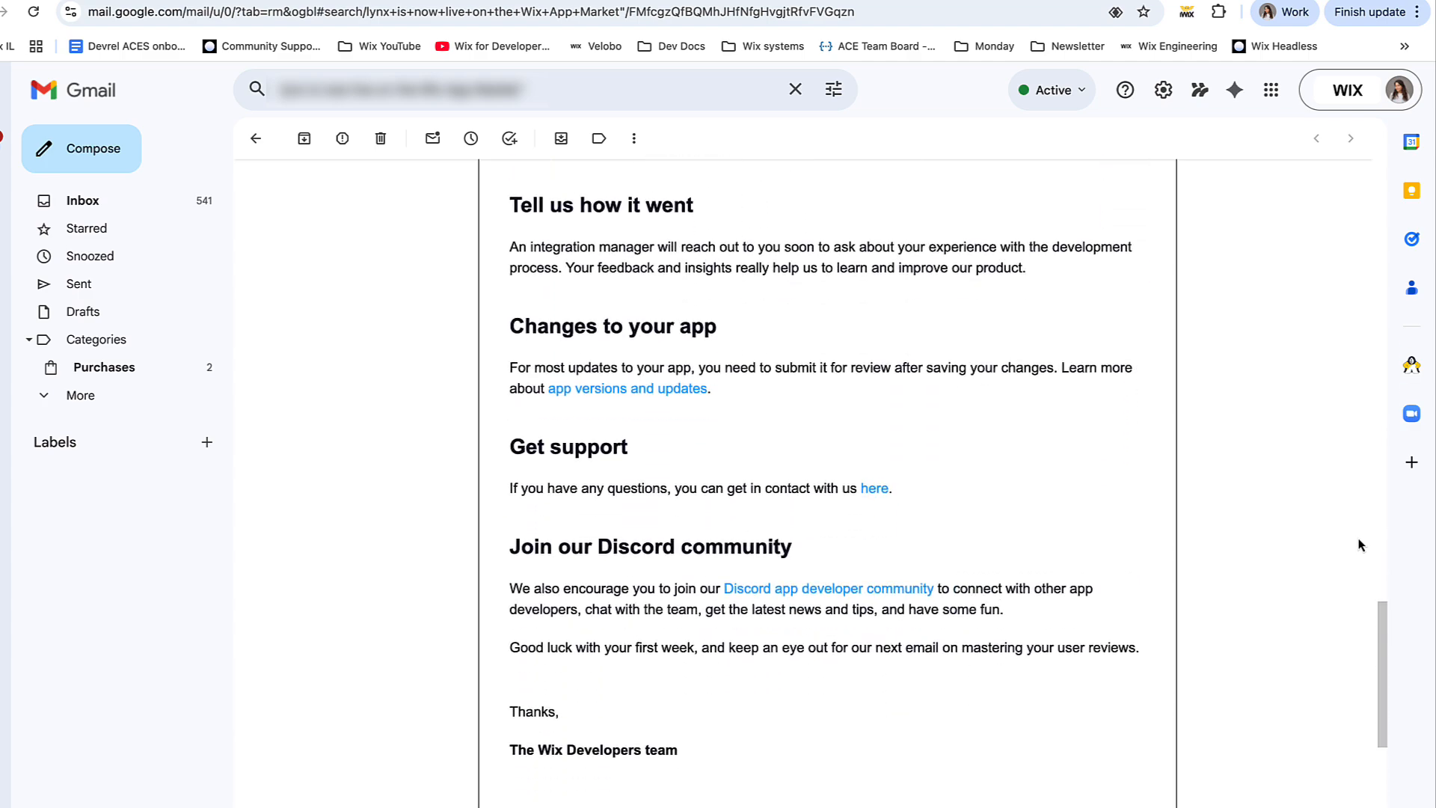
scroll(1359, 545, "down", 4)
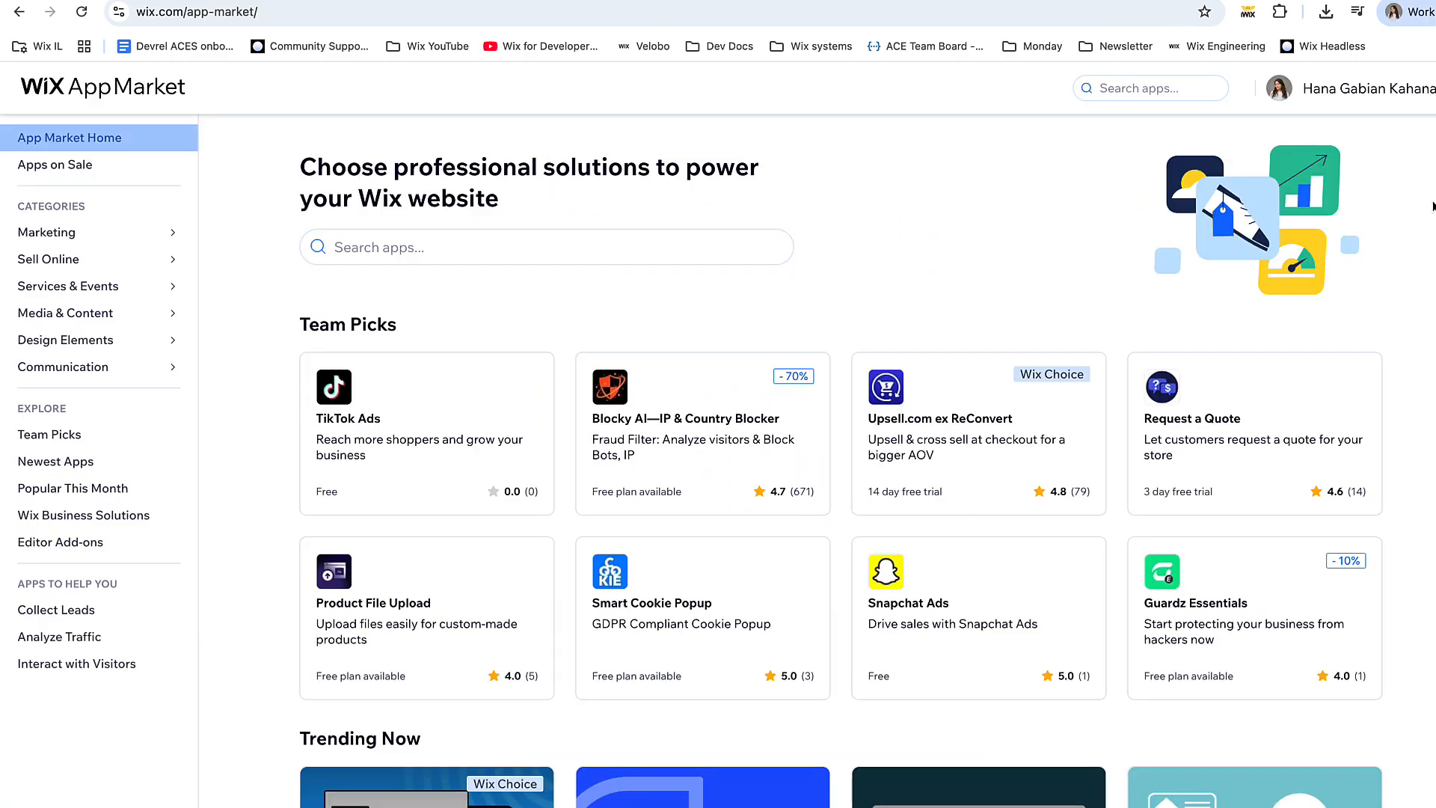
scroll(1432, 205, "down", 10)
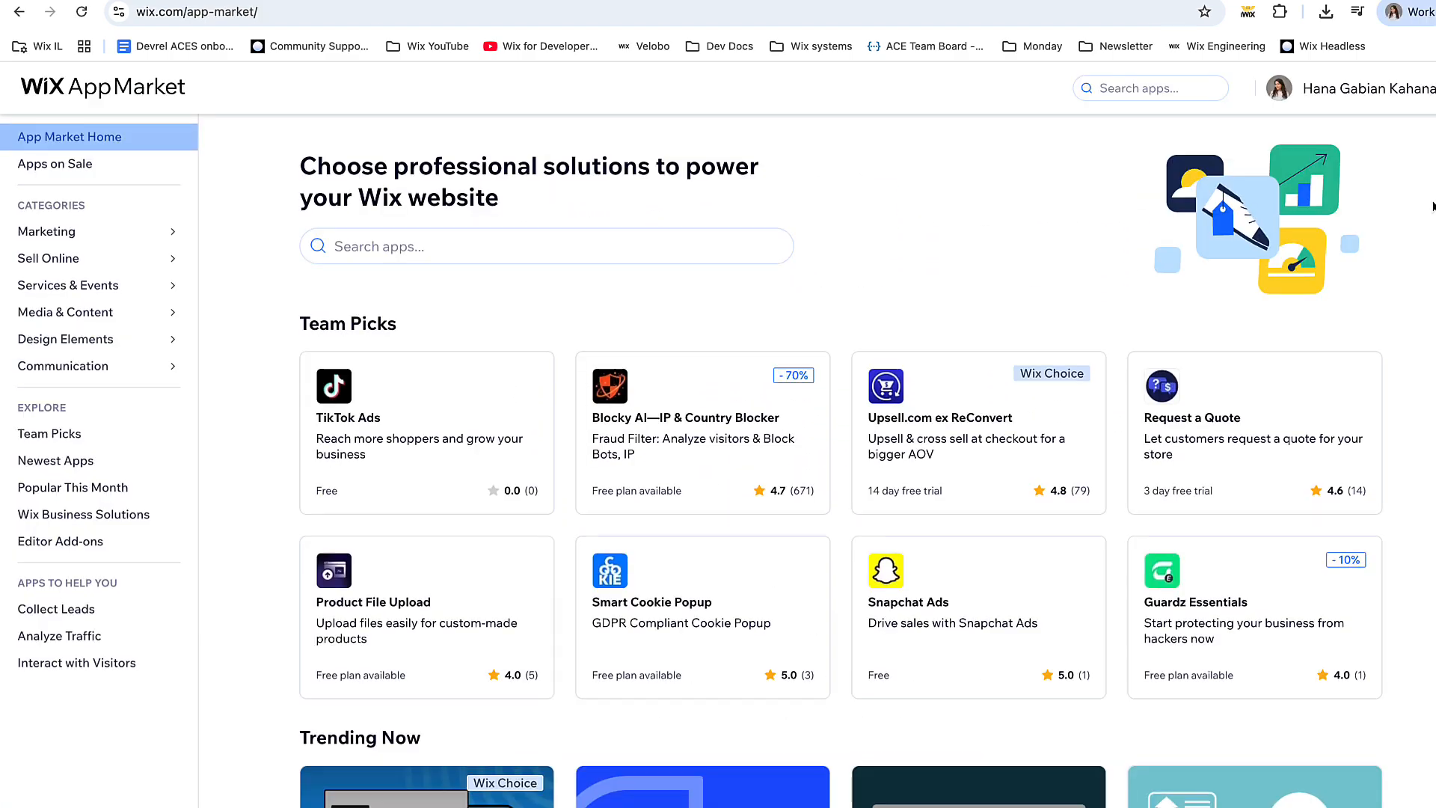
scroll(1433, 206, "down", 15)
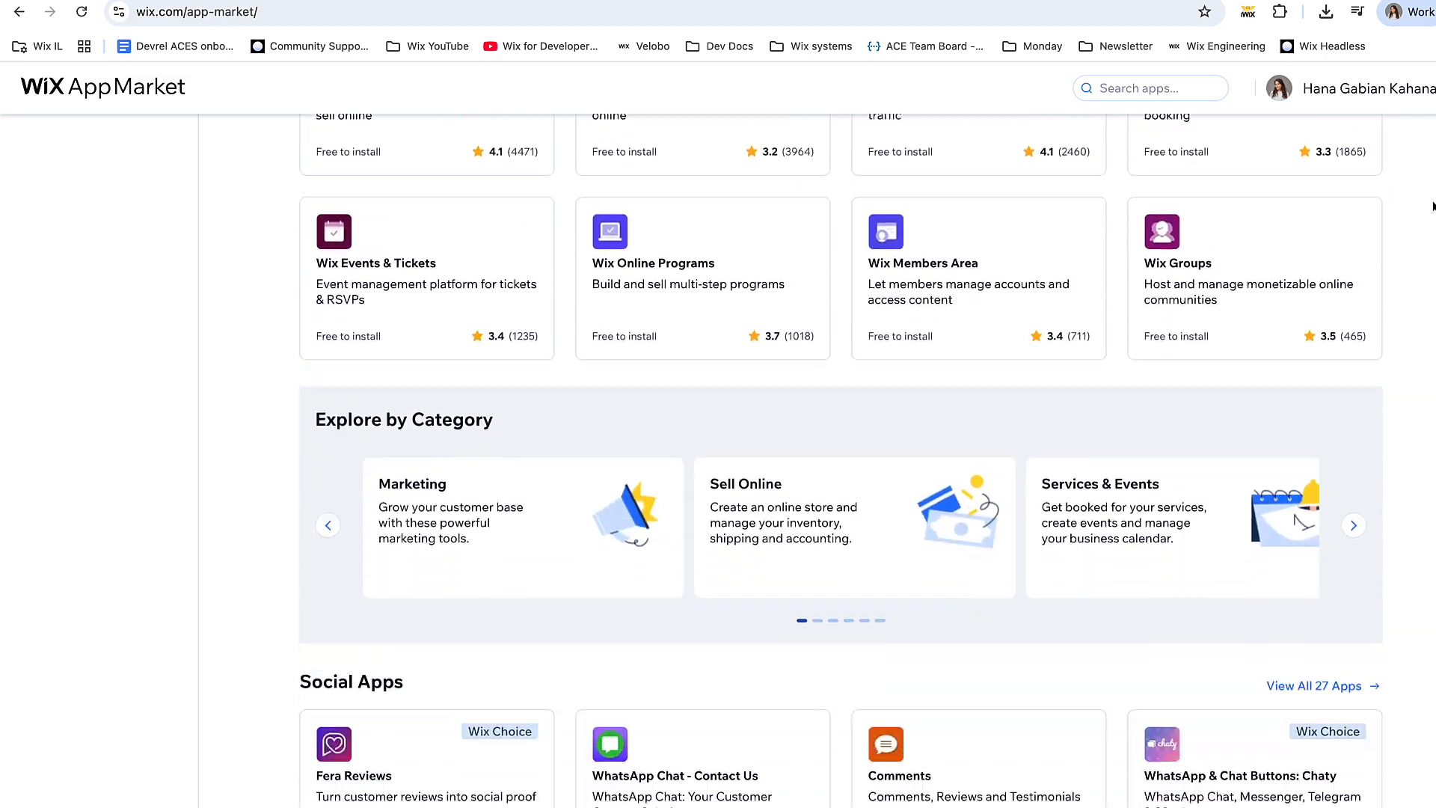
scroll(1432, 206, "up", 15)
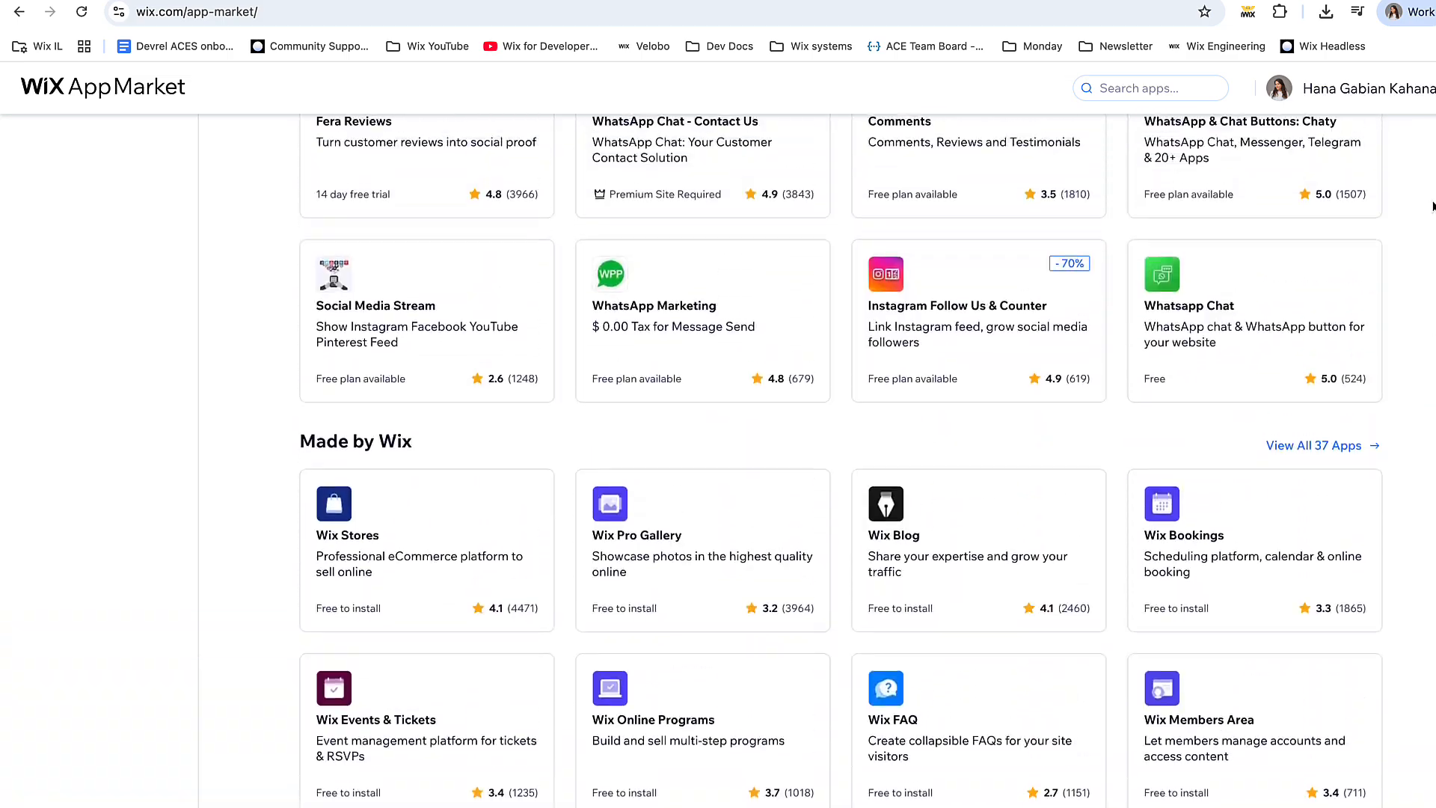